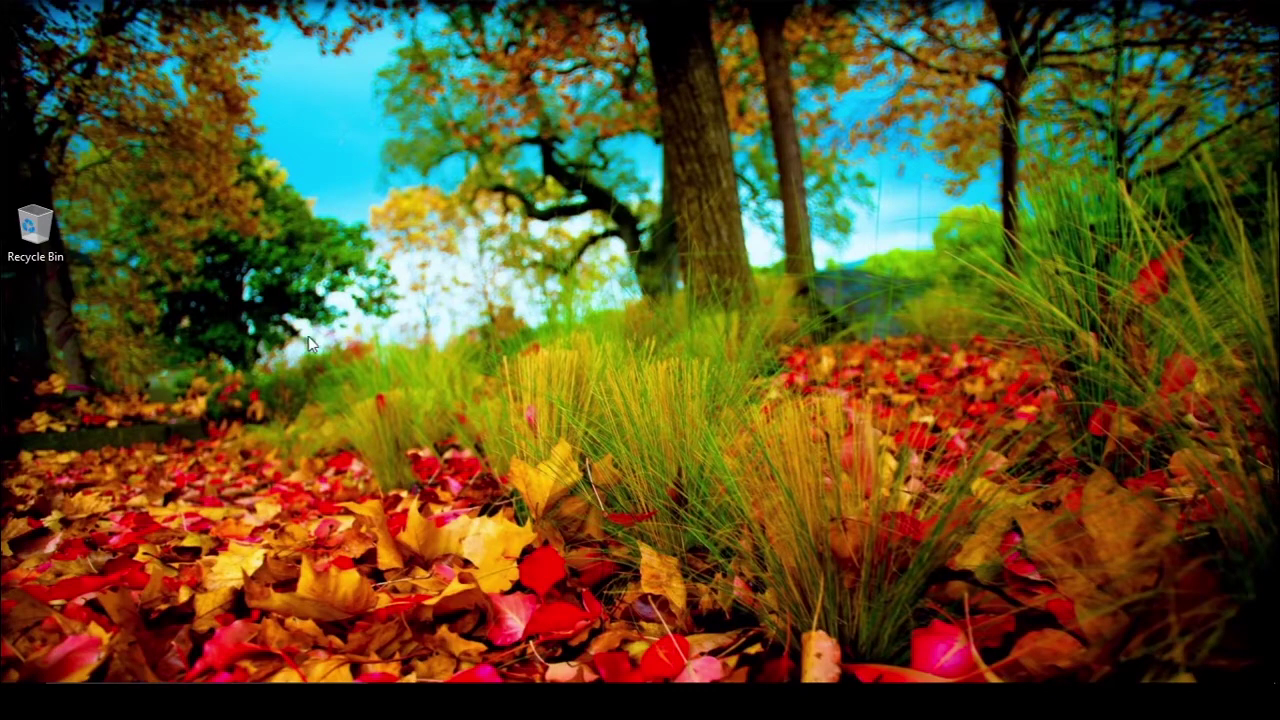
Check the Recycle Bin for deleted files and the actions available there, and close its window.
double_click(35, 228)
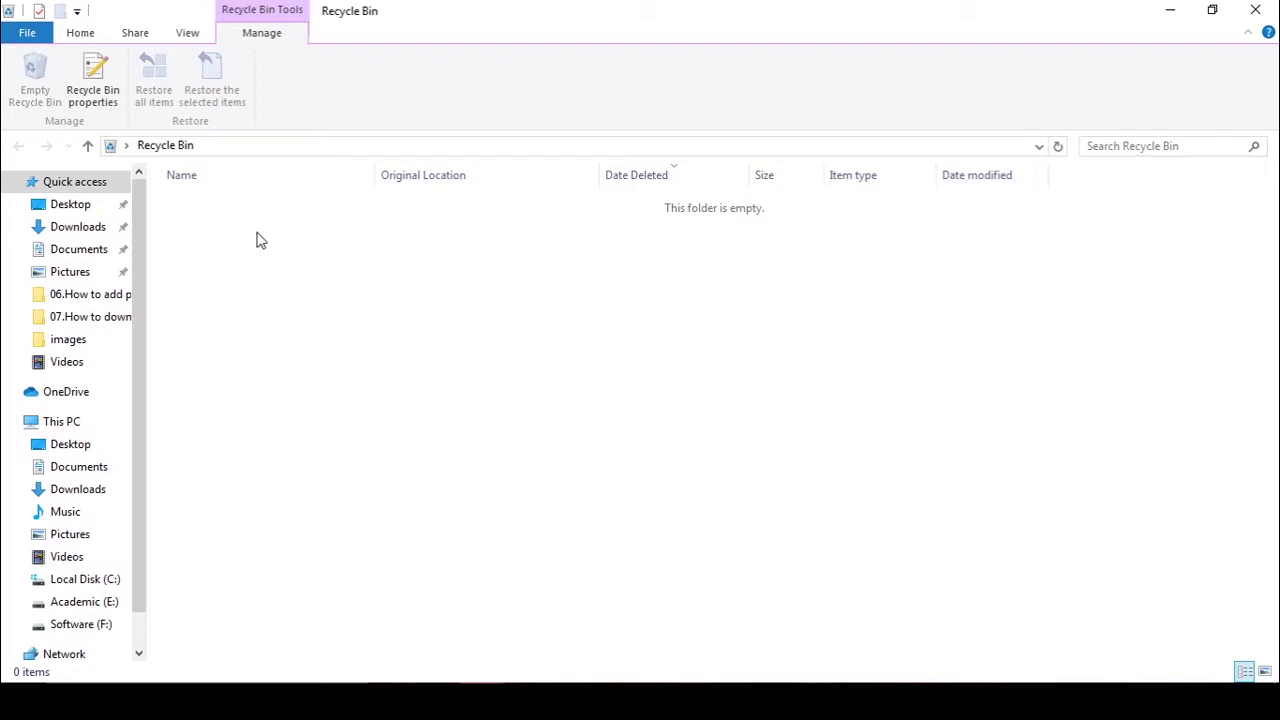
right_click(256, 243)
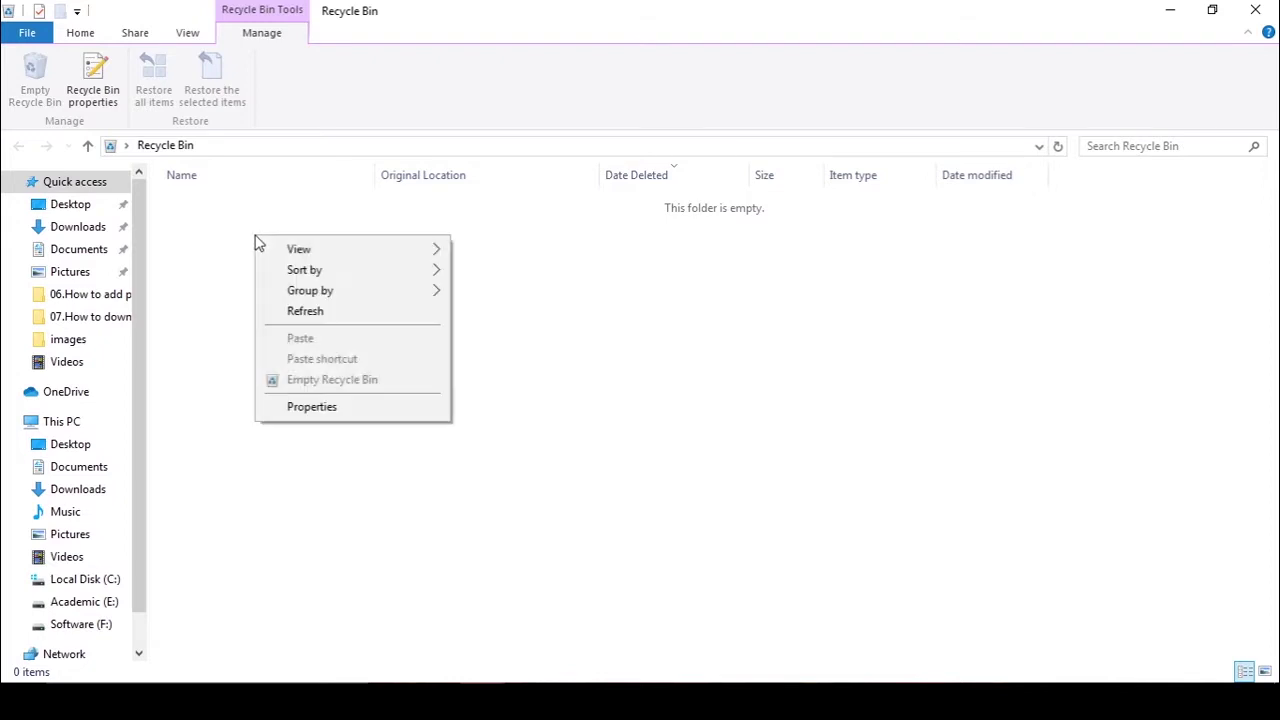
left_click(226, 243)
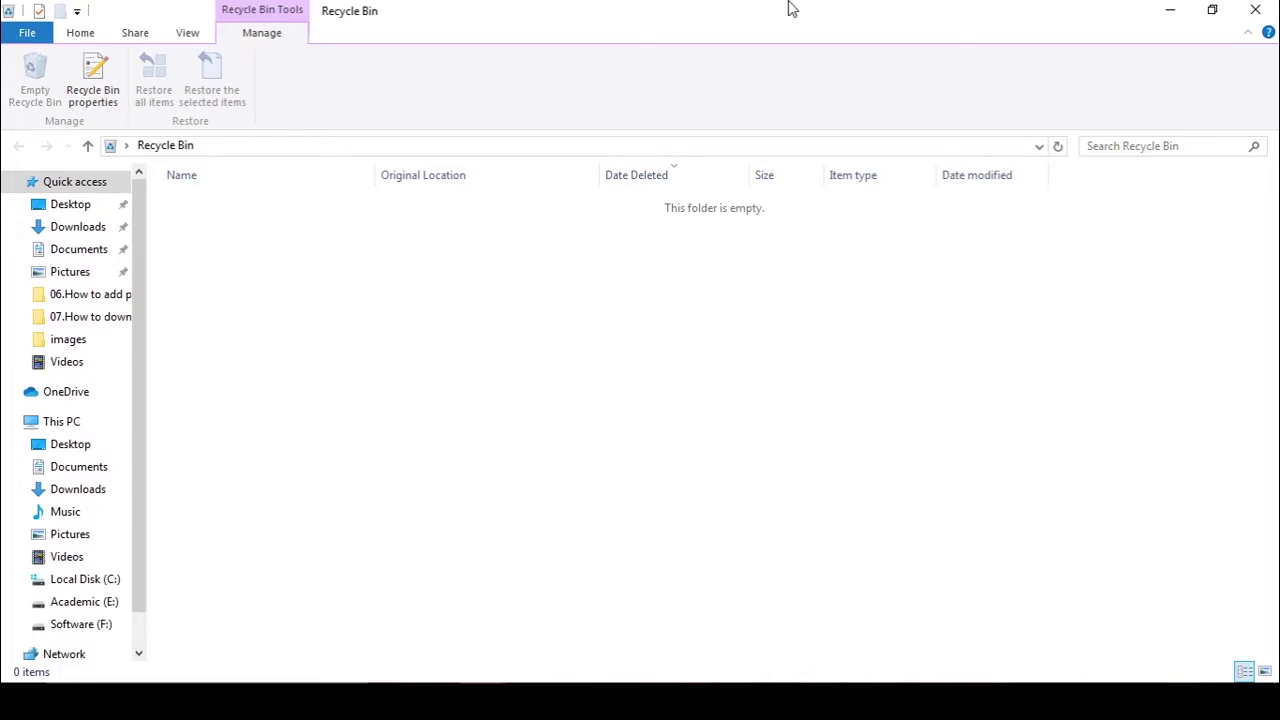
left_click(1255, 10)
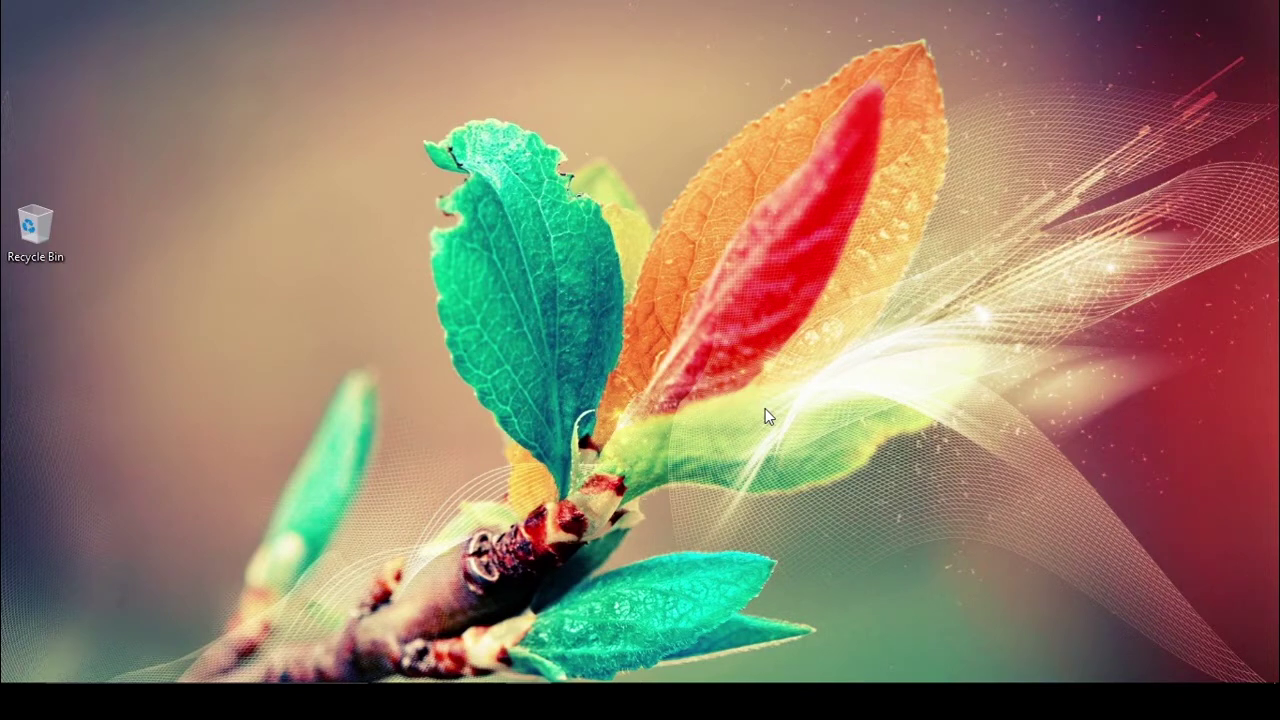
Switch to Google Chrome and search the web for "recuva download".
key("super+s")
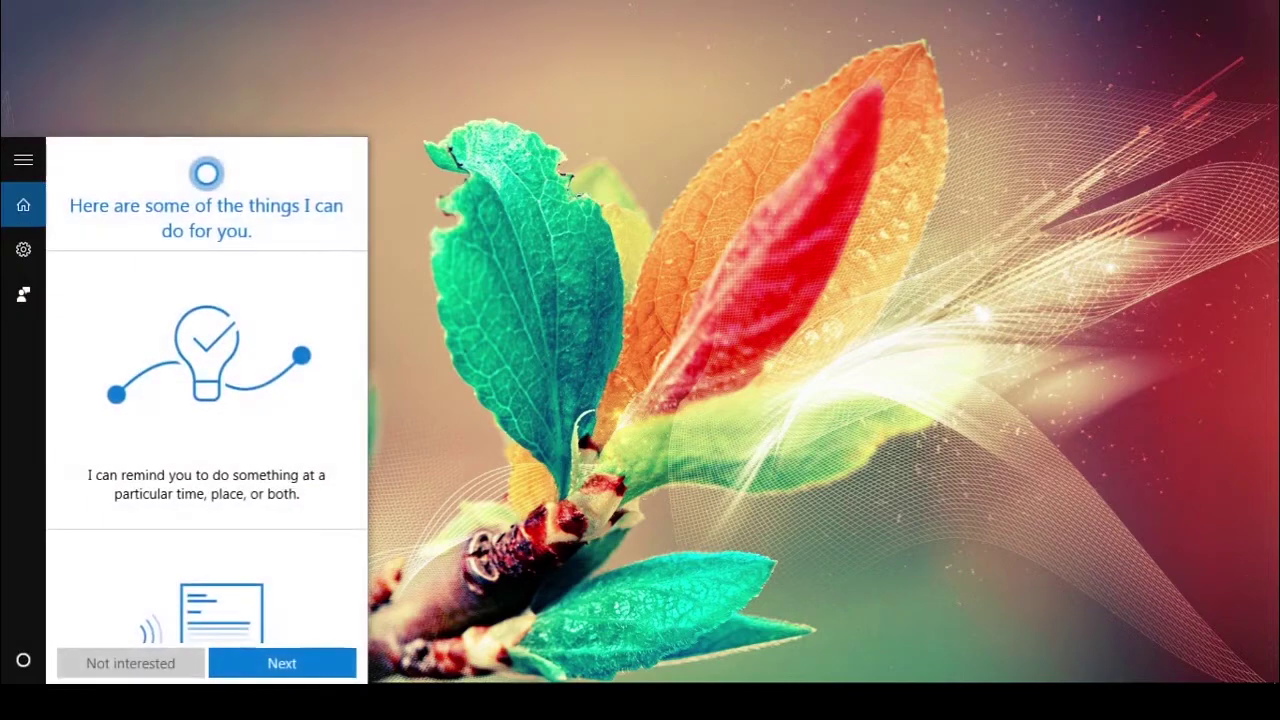
type("google")
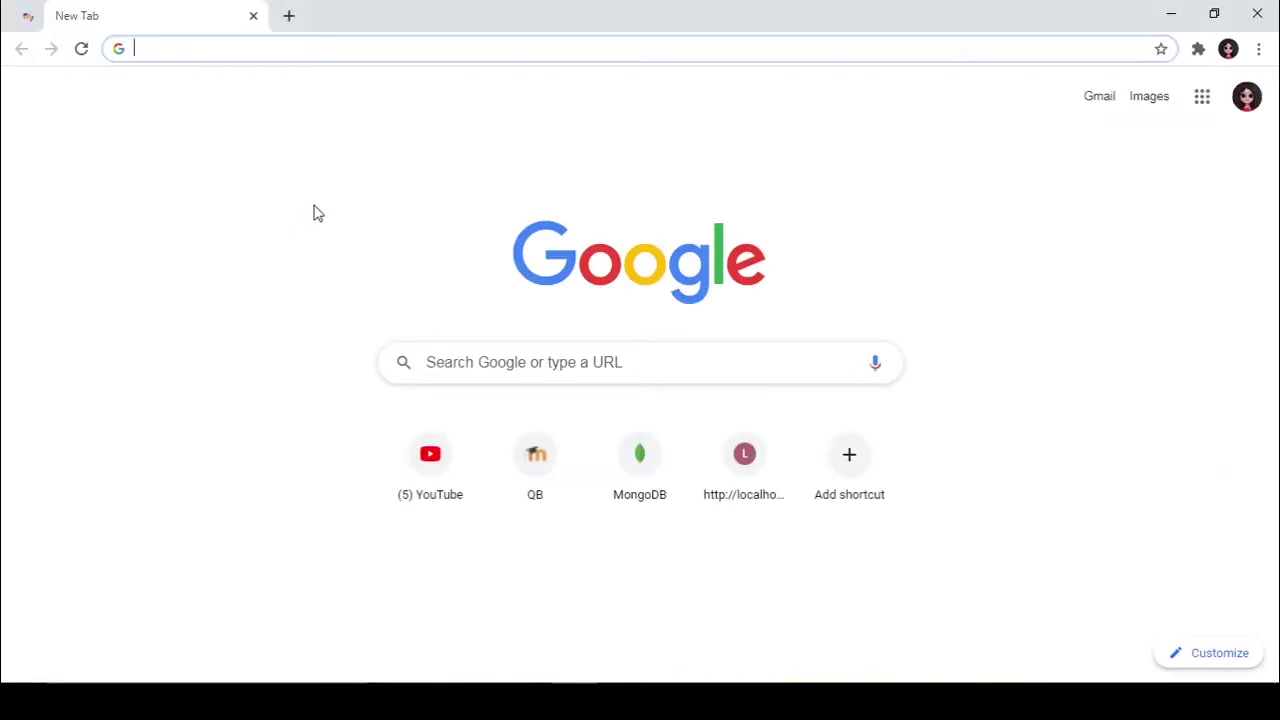
type("rec")
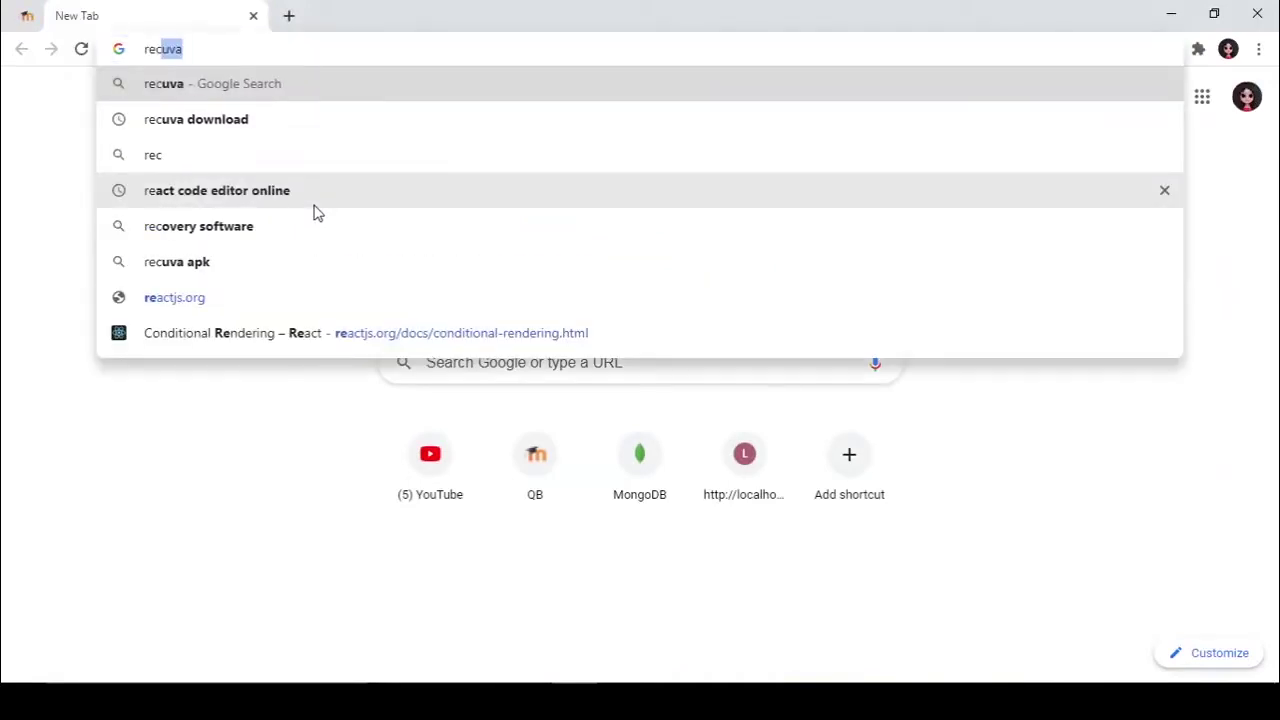
type("uva")
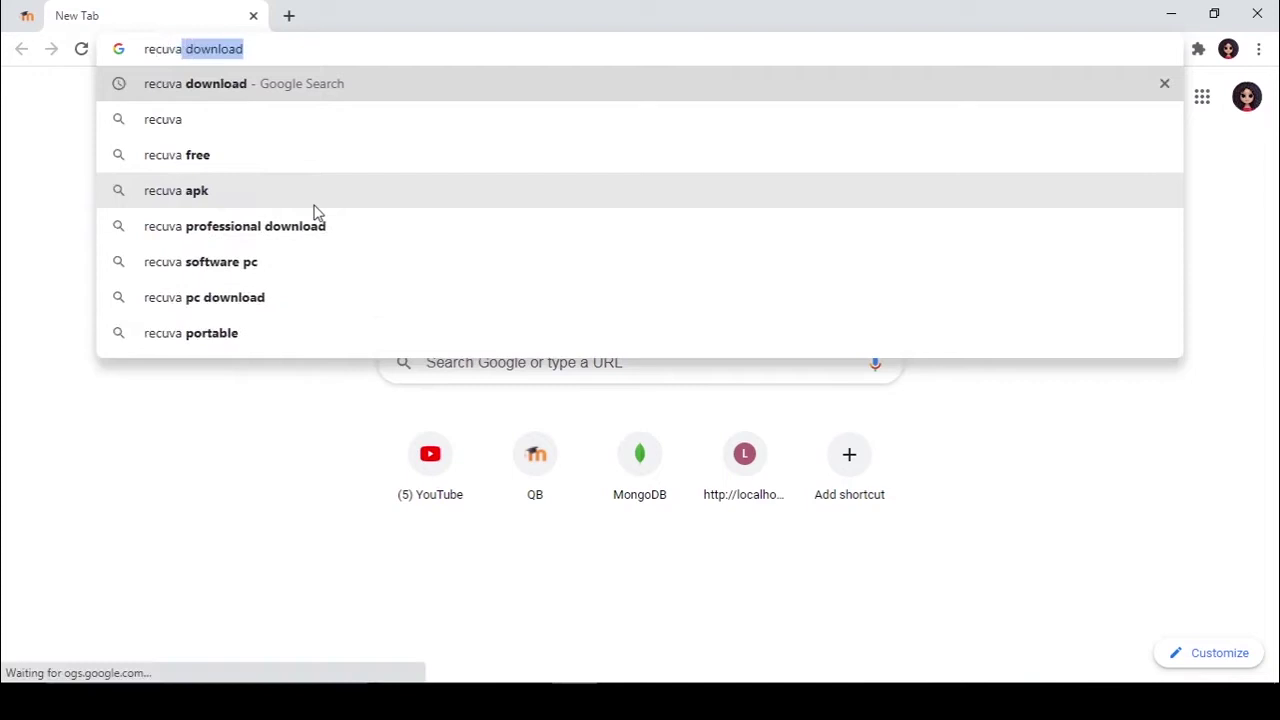
key("Return")
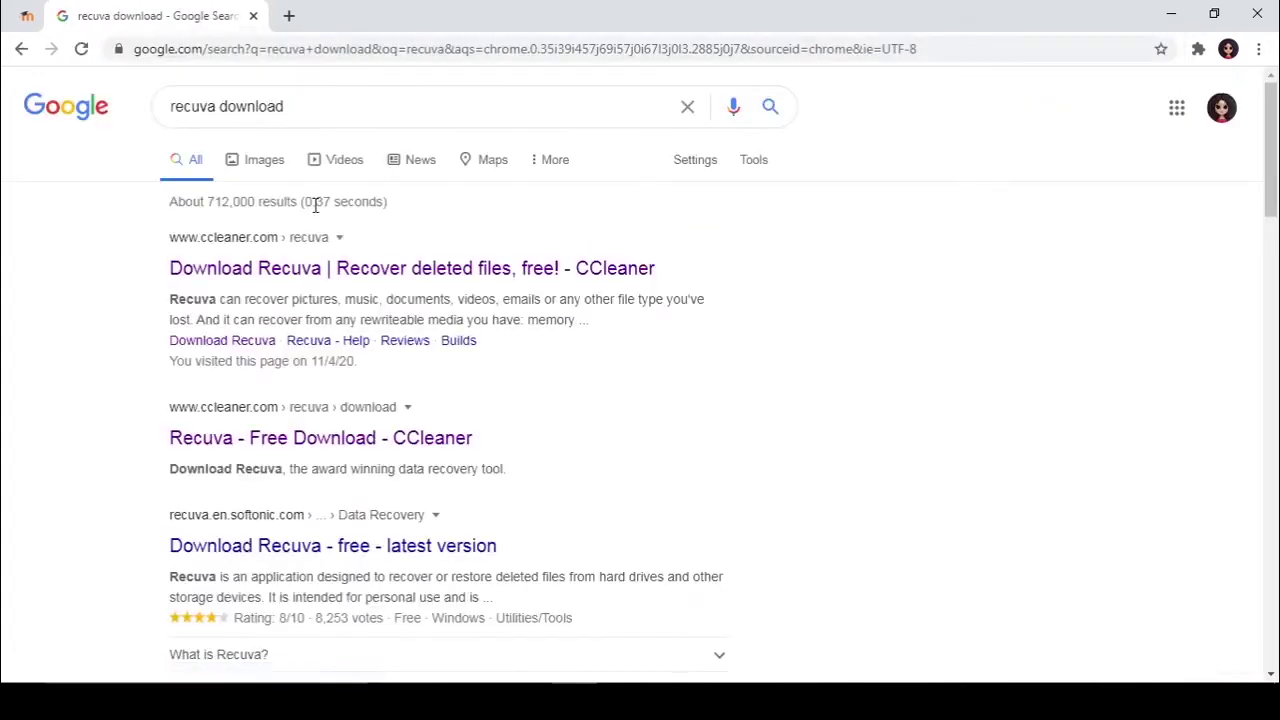
Download the free version of Recuva from the CCleaner website.
left_click(337, 280)
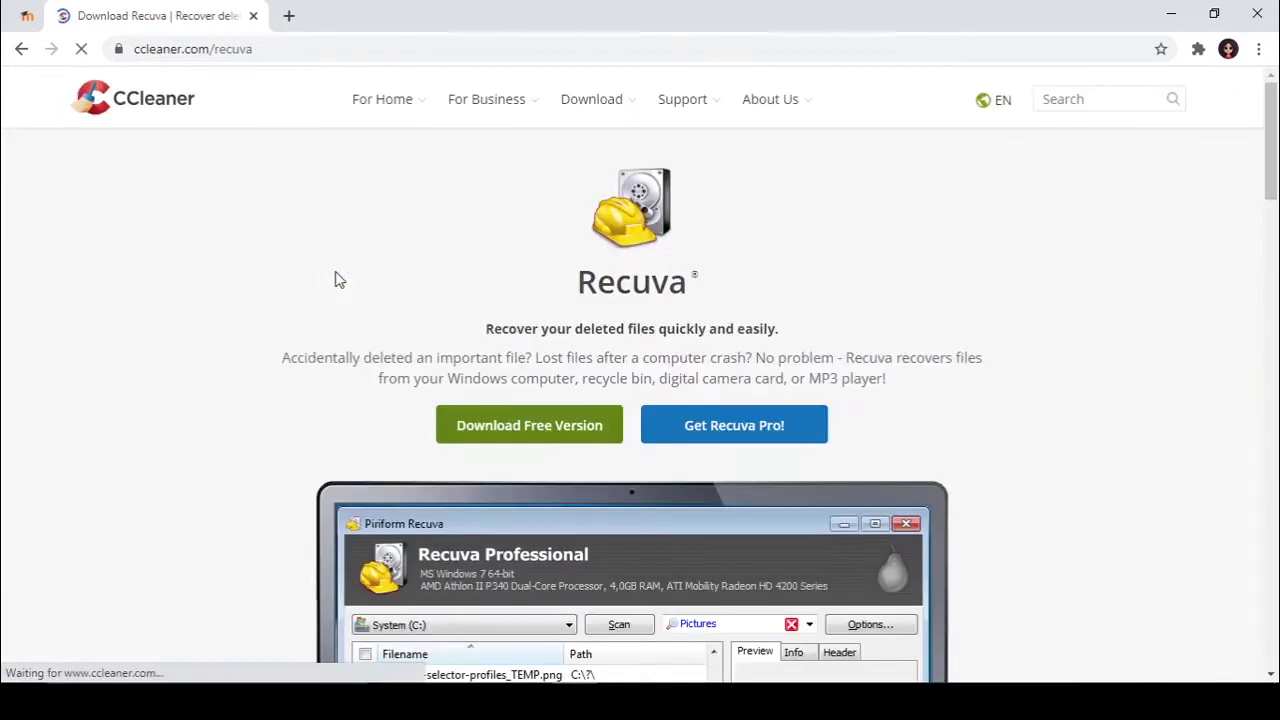
left_click(528, 426)
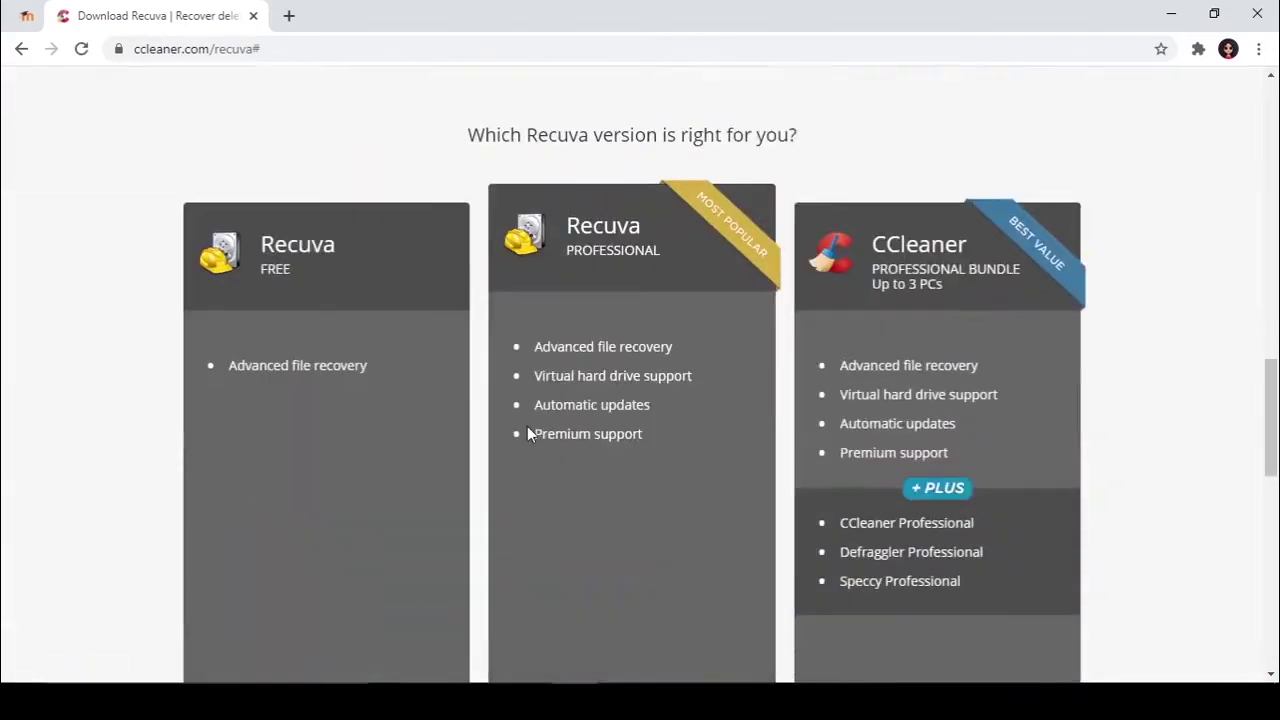
left_click_drag(1268, 408, 1268, 530)
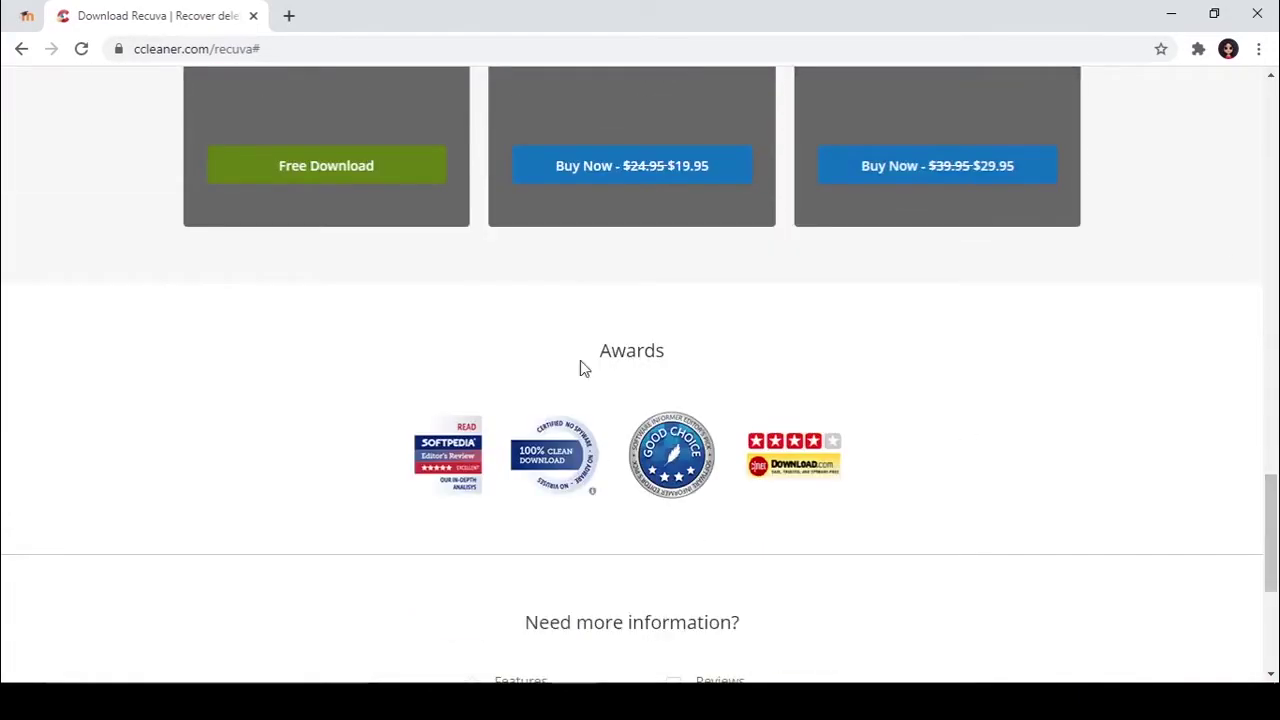
left_click(323, 170)
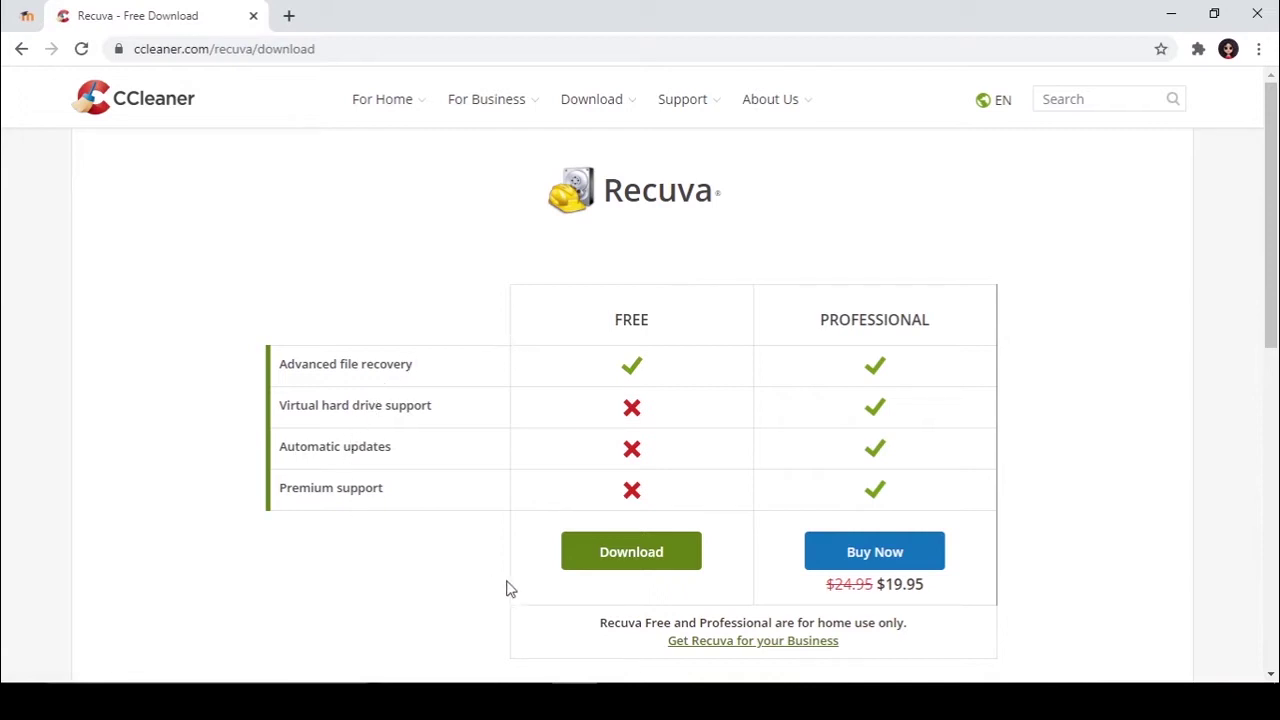
left_click(630, 551)
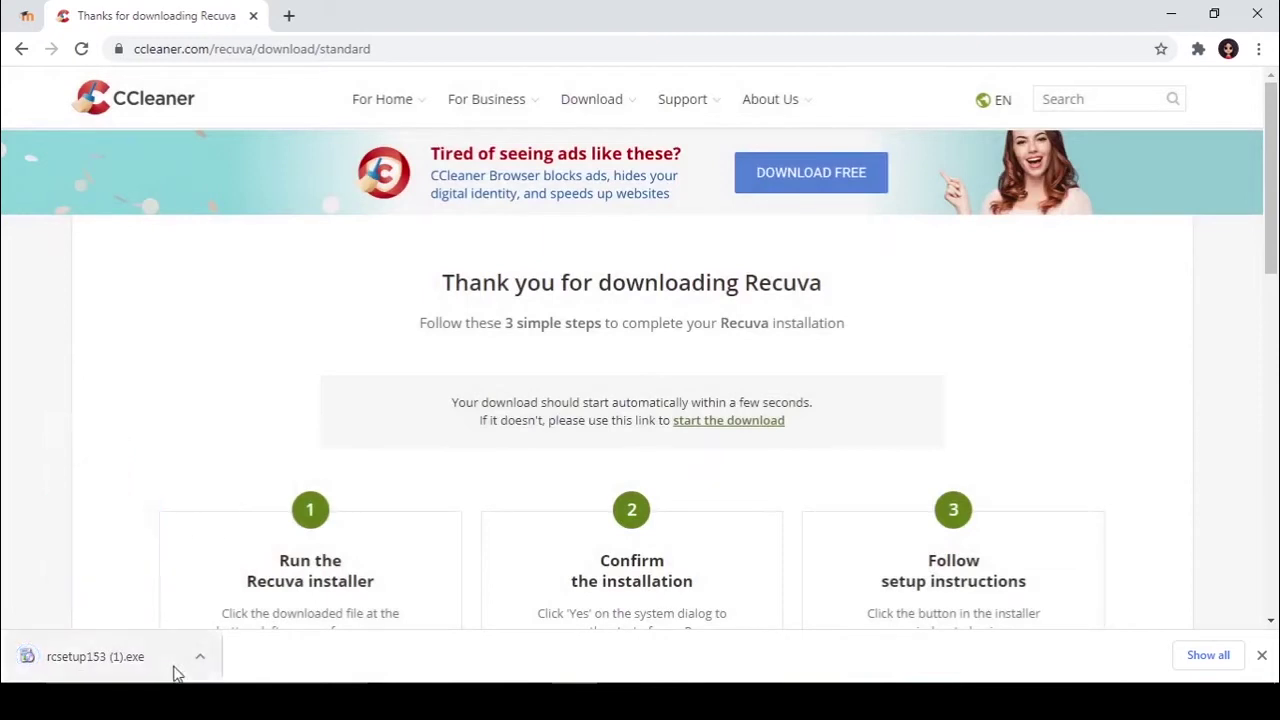
Install Recuva from rcsetup153 (1).exe in the Downloads folder, allowing it to run despite SmartScreen, and launch Recuva.
left_click(201, 658)
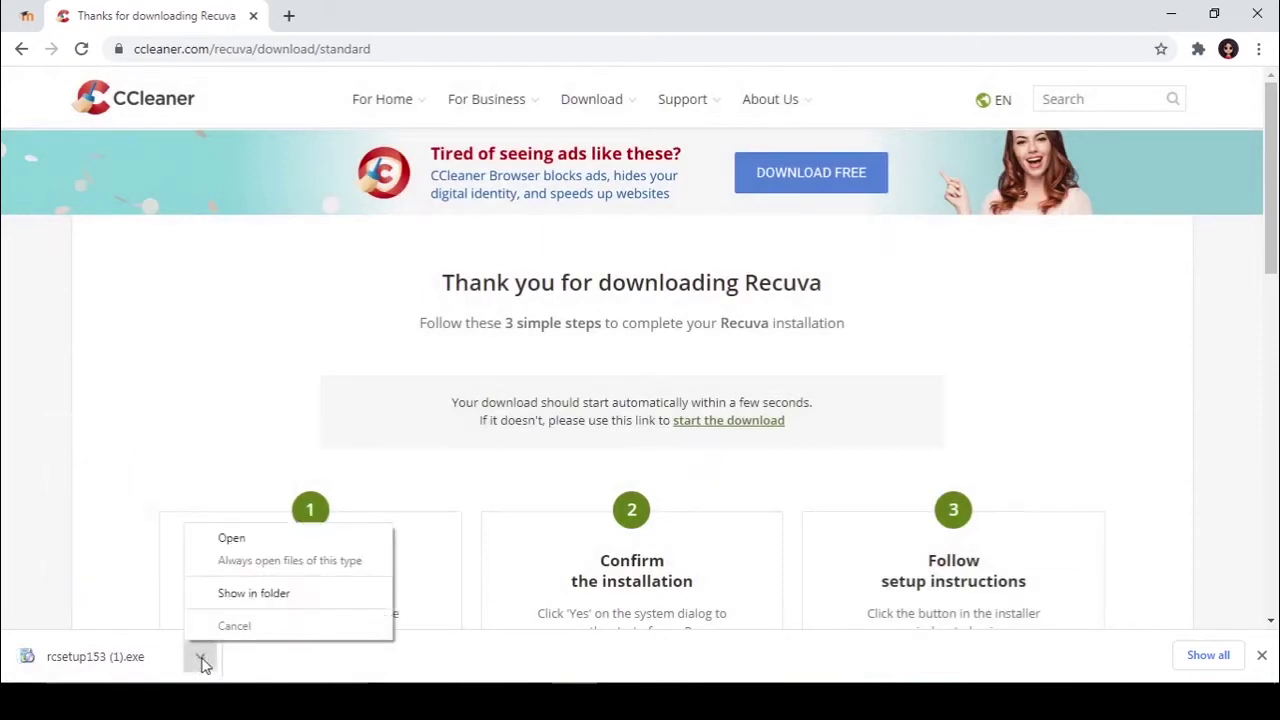
left_click(250, 590)
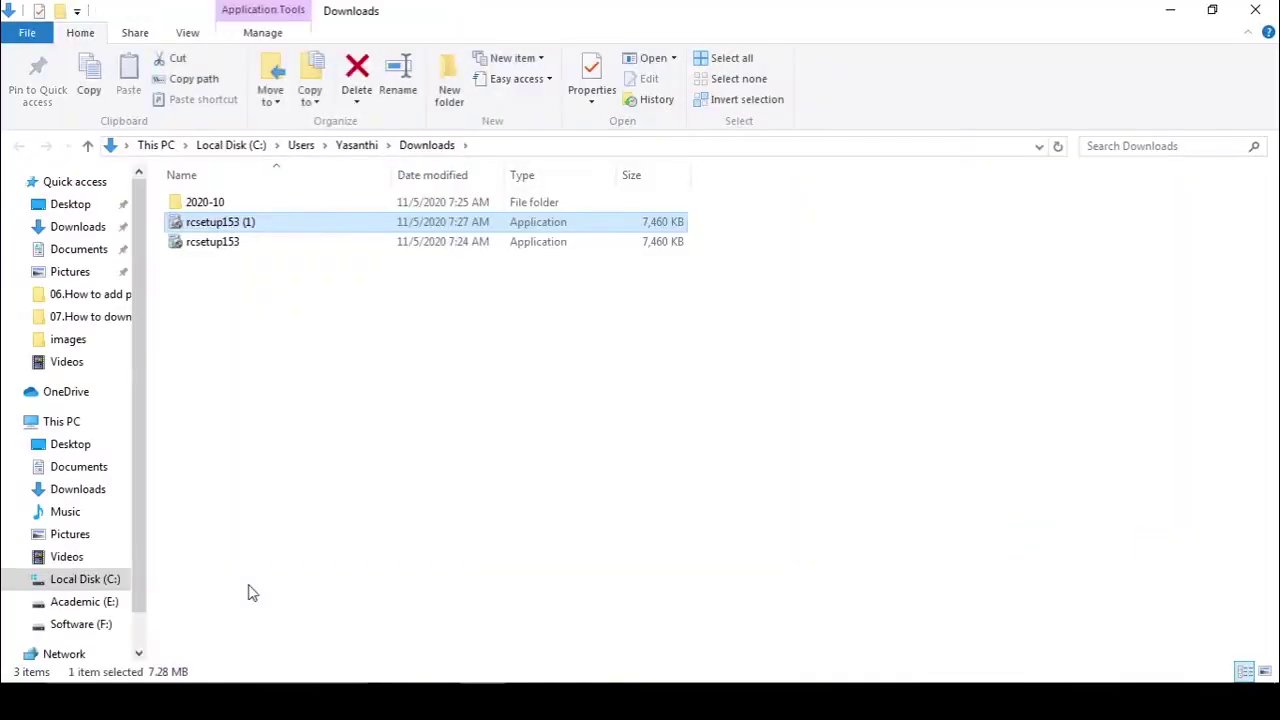
double_click(538, 222)
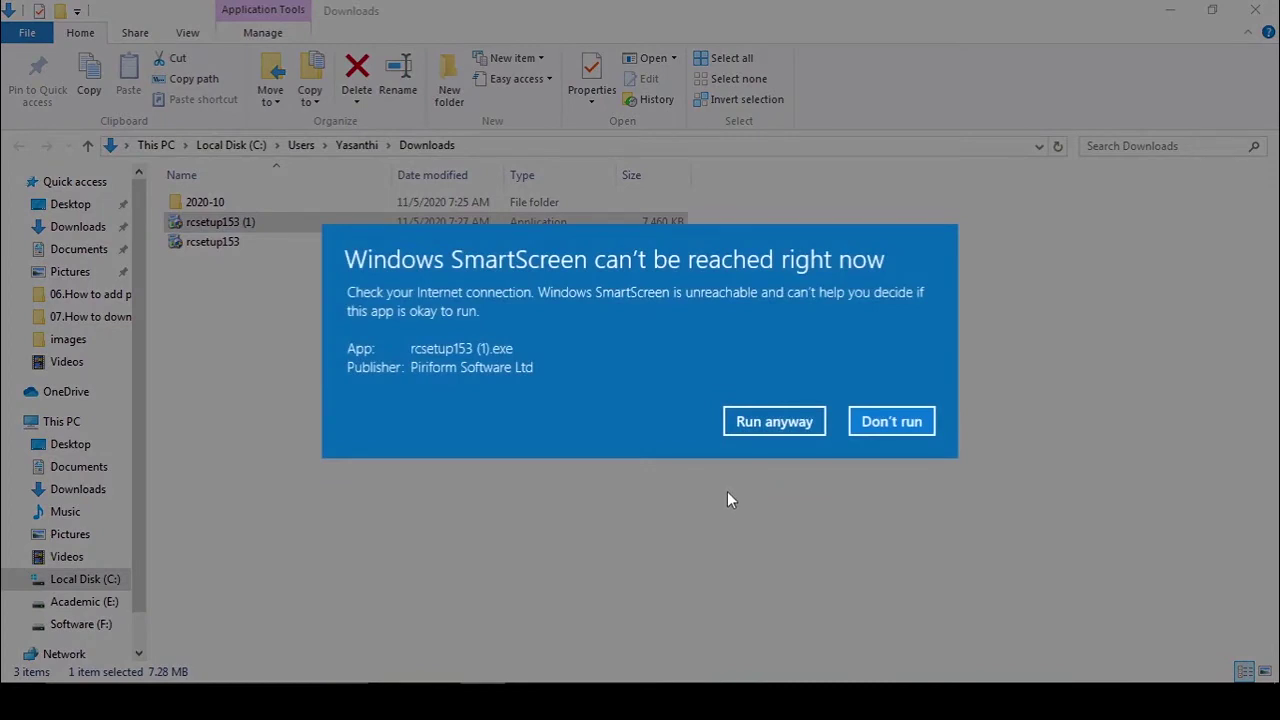
left_click(765, 421)
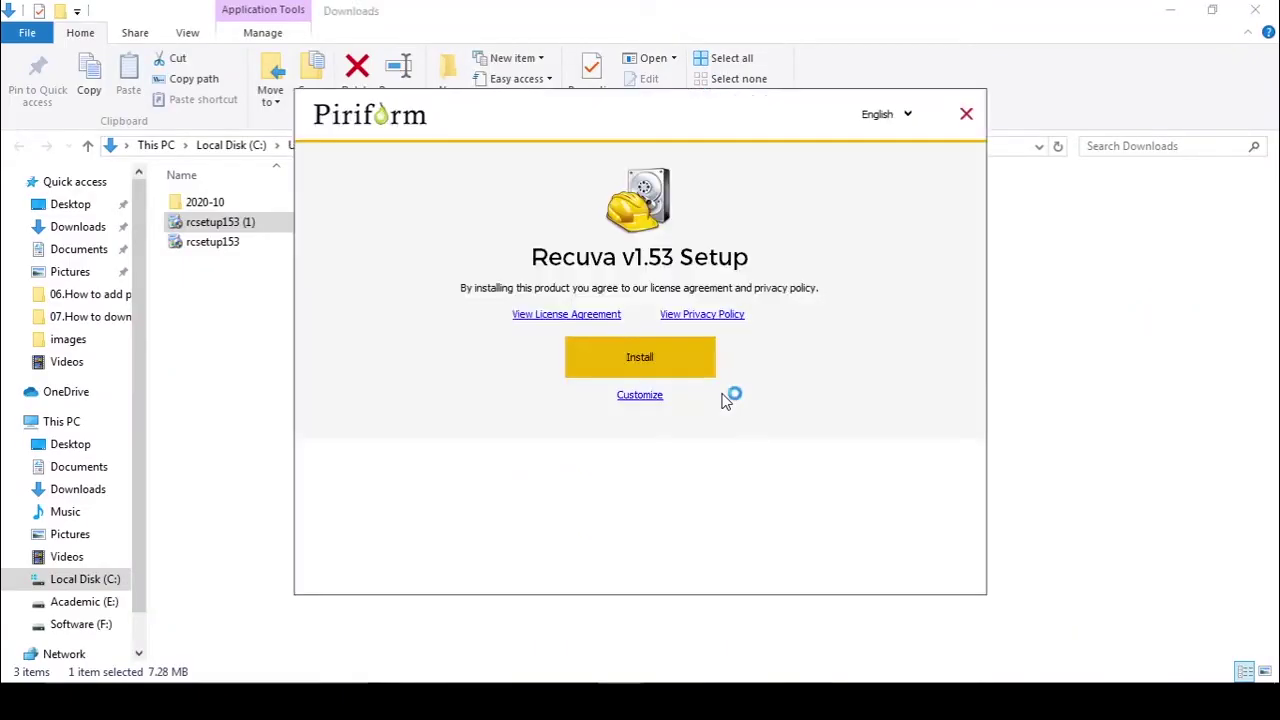
left_click(668, 368)
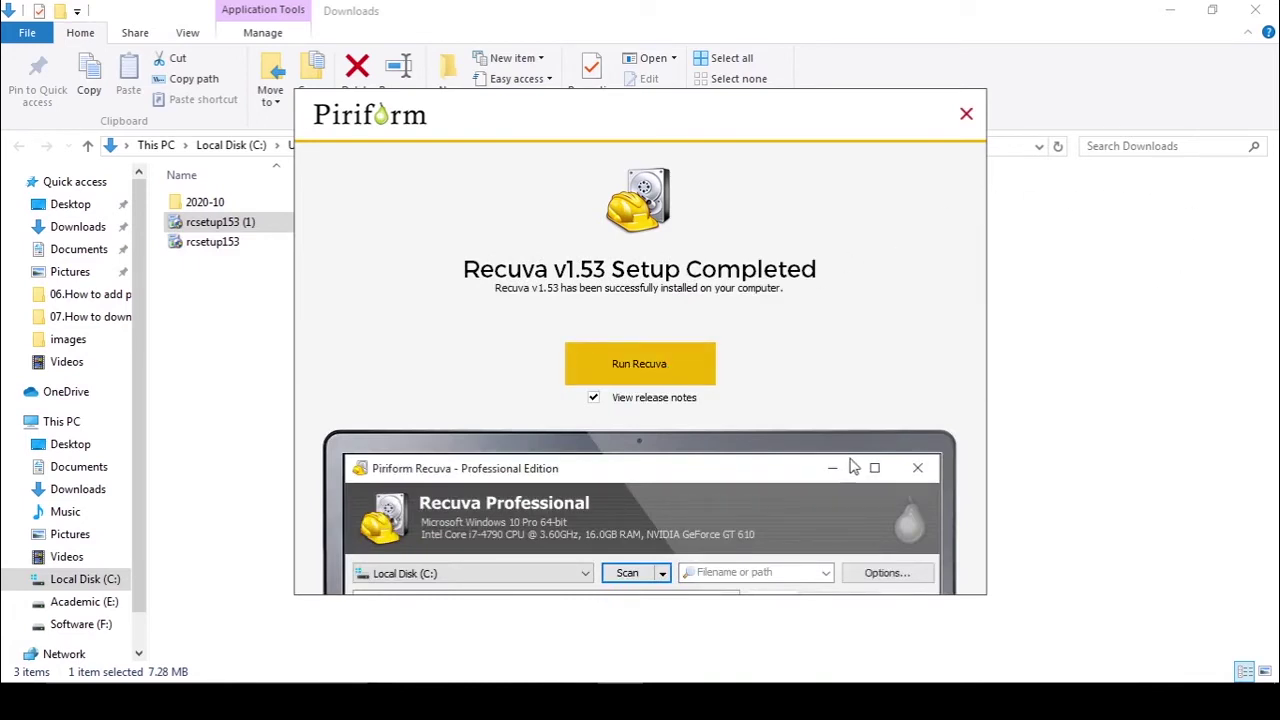
left_click(668, 378)
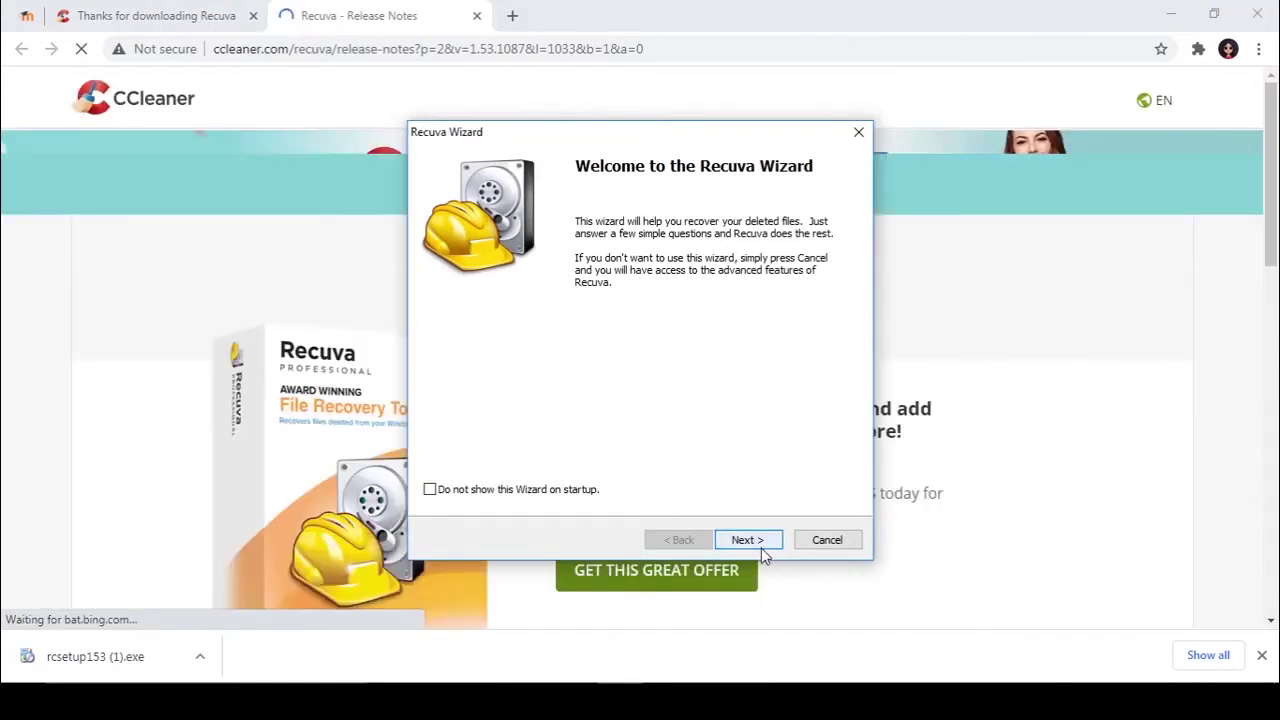
Scan everywhere on the computer for all types of deleted files, and stop the scan early to view the partial results.
left_click(761, 548)
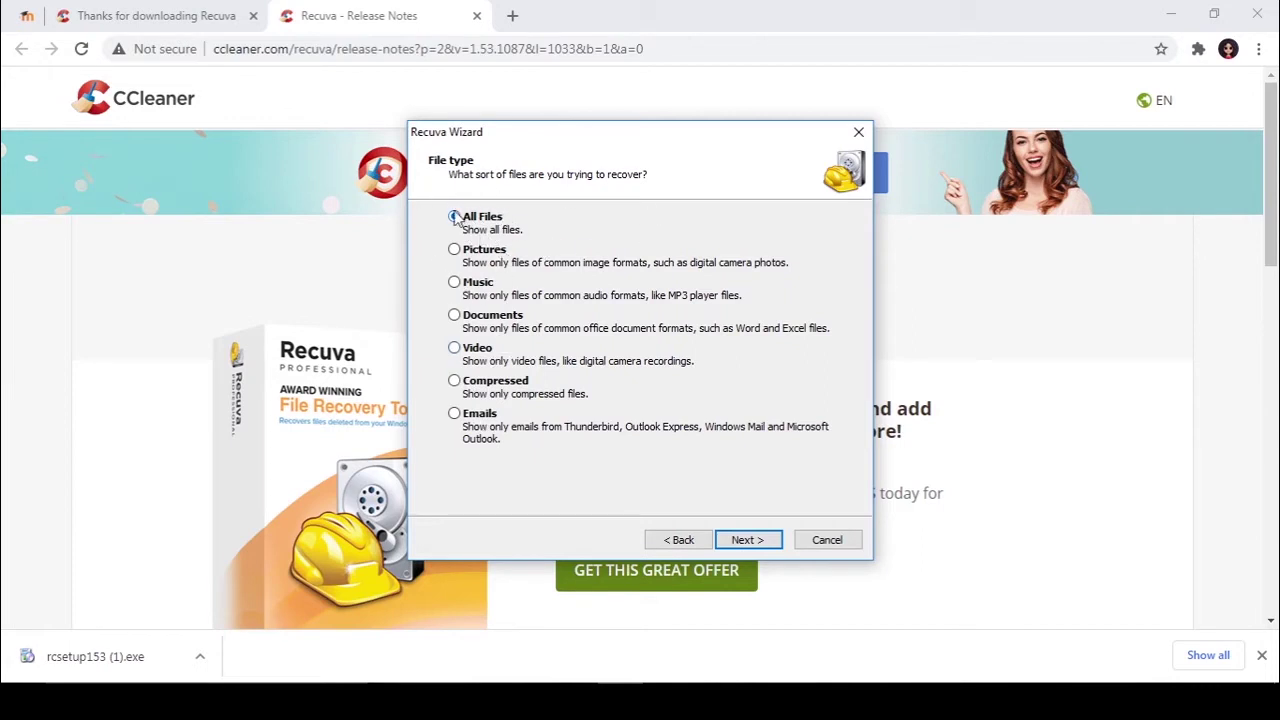
left_click(749, 545)
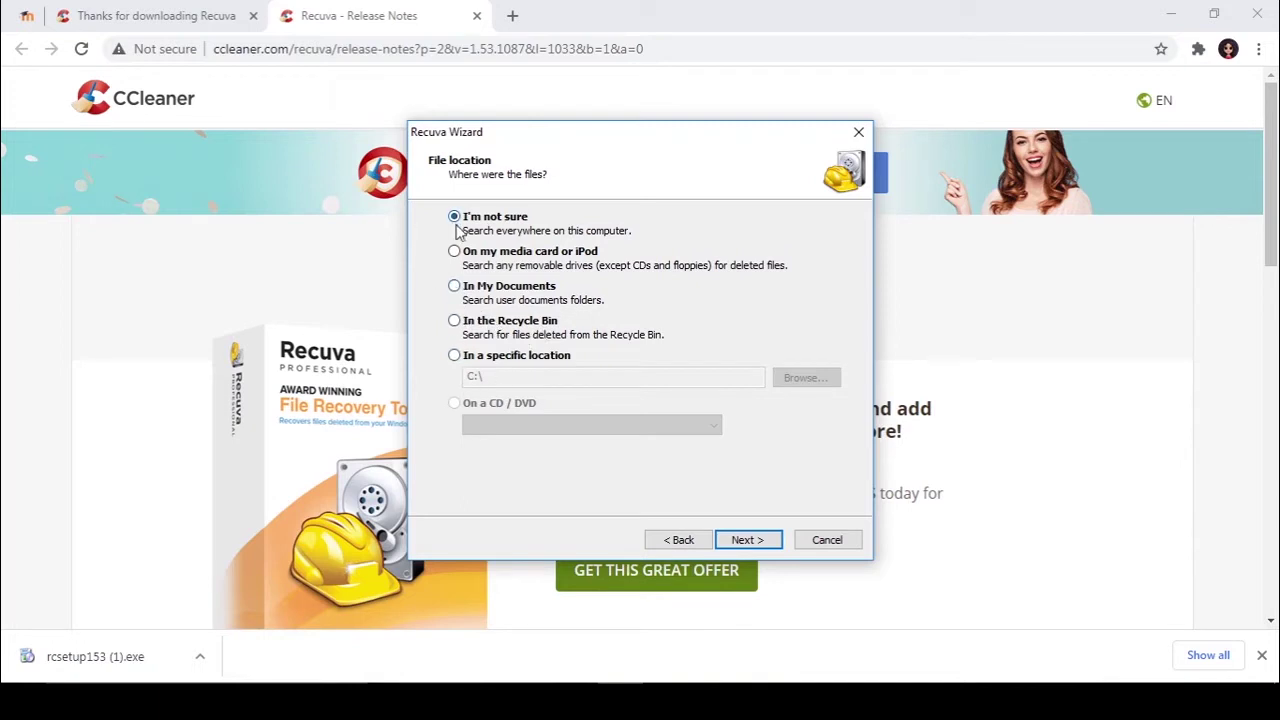
left_click(745, 540)
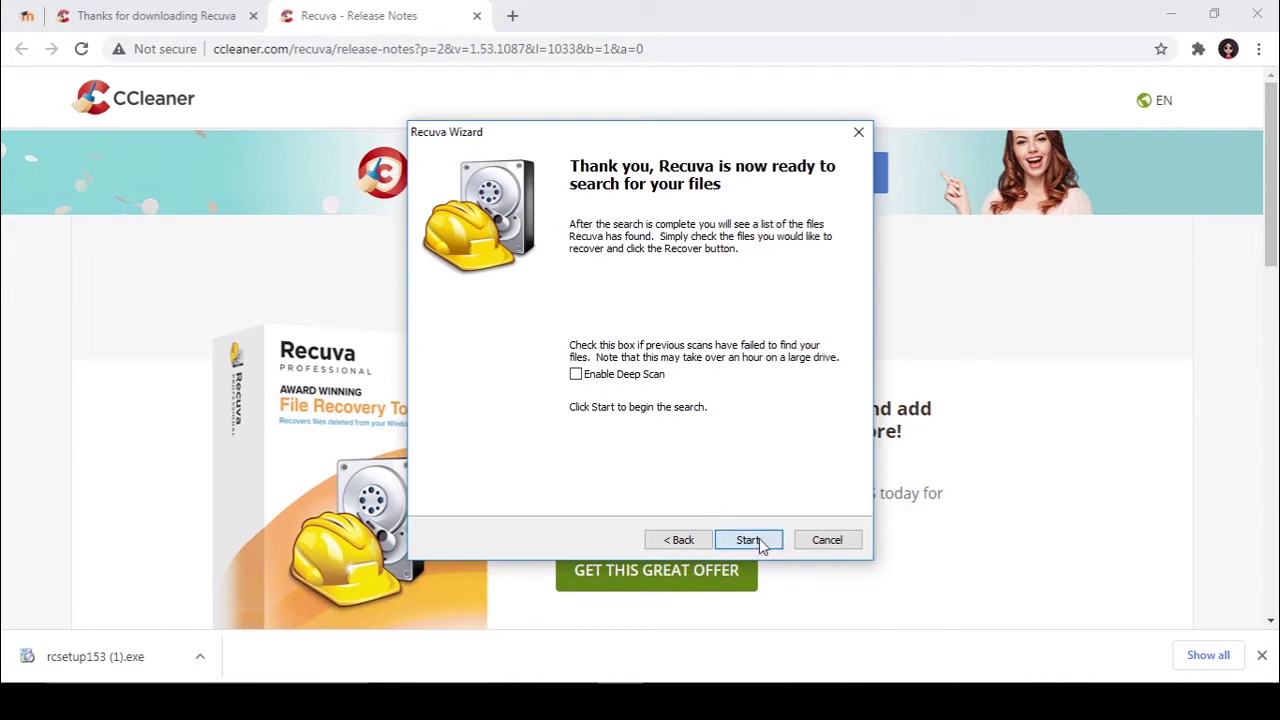
left_click(750, 540)
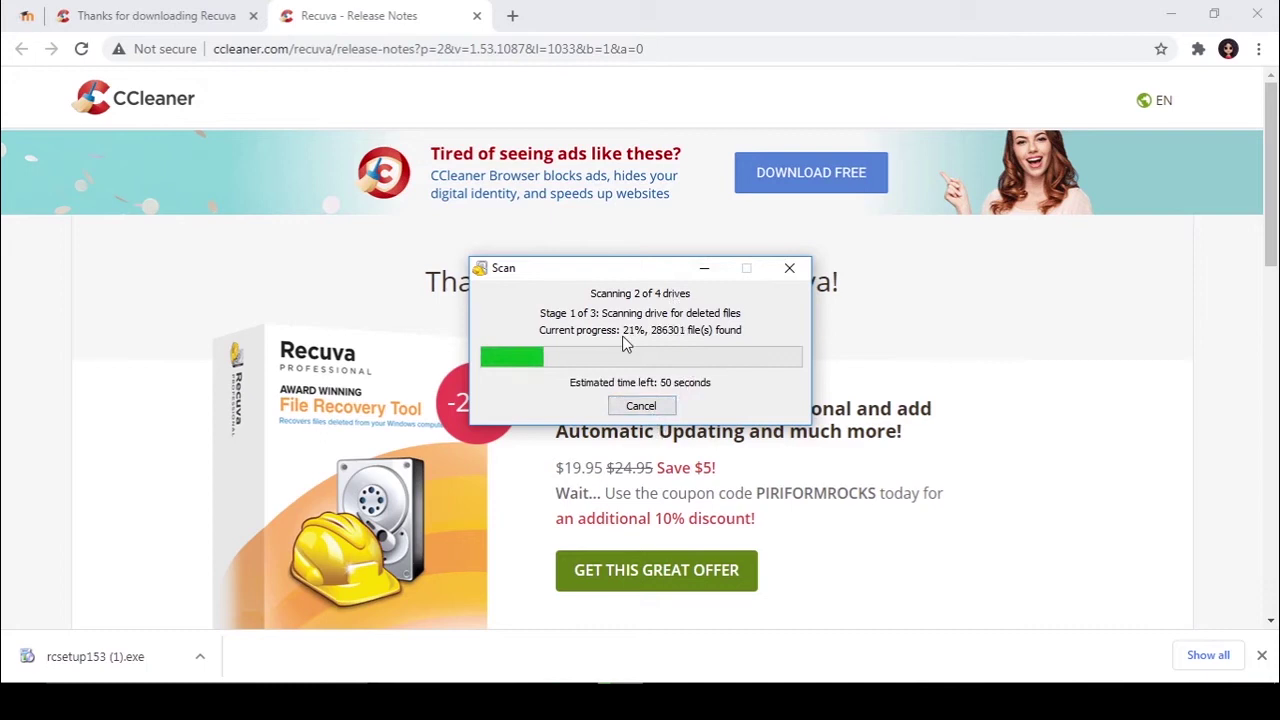
left_click(636, 410)
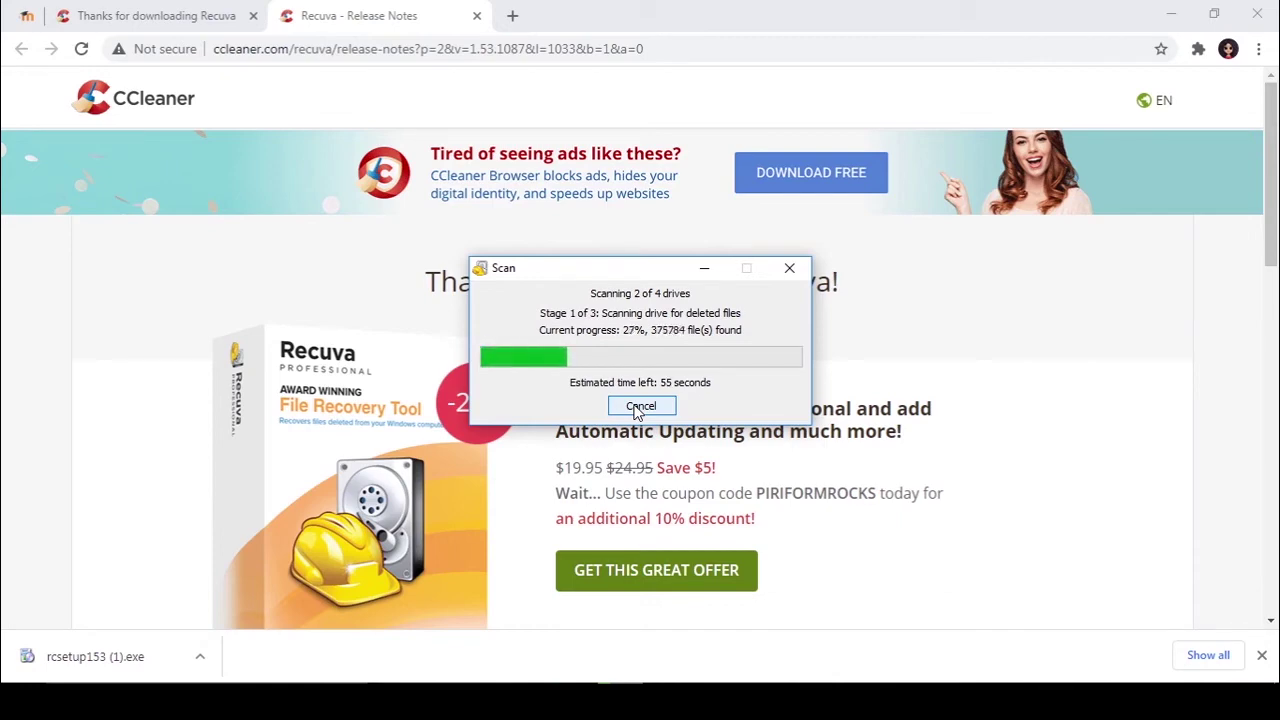
left_click(640, 406)
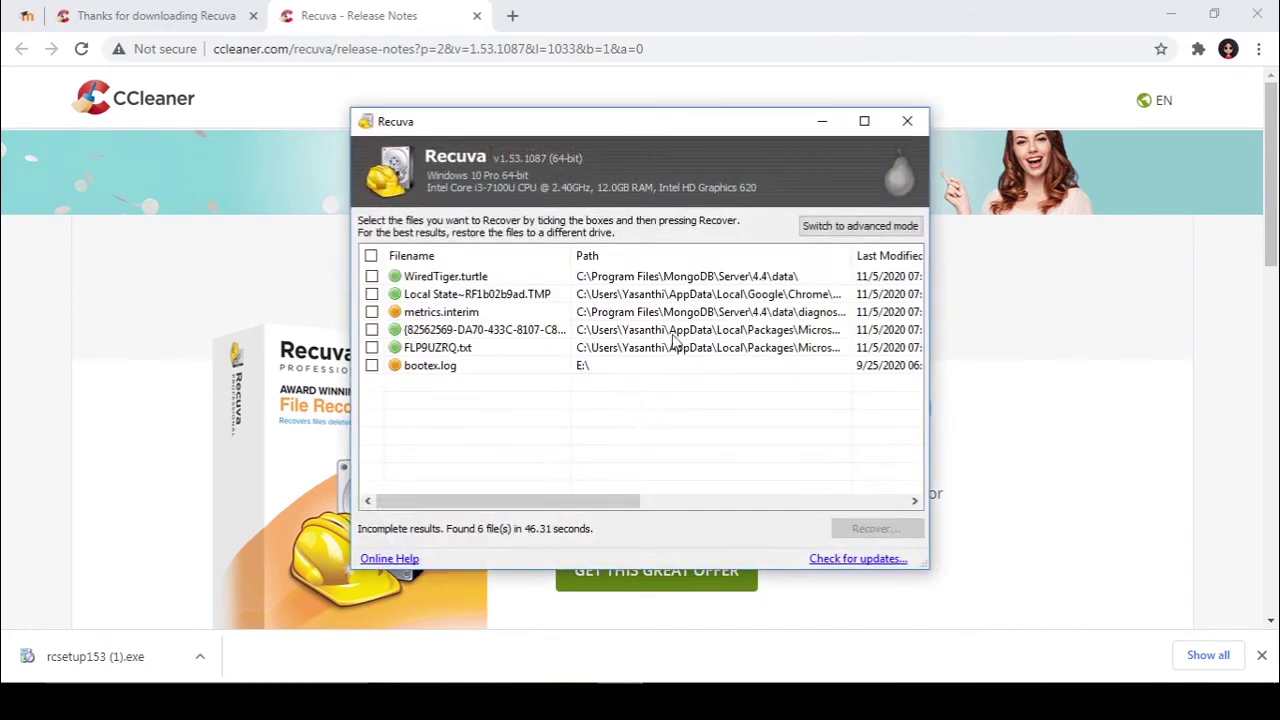
left_click(864, 121)
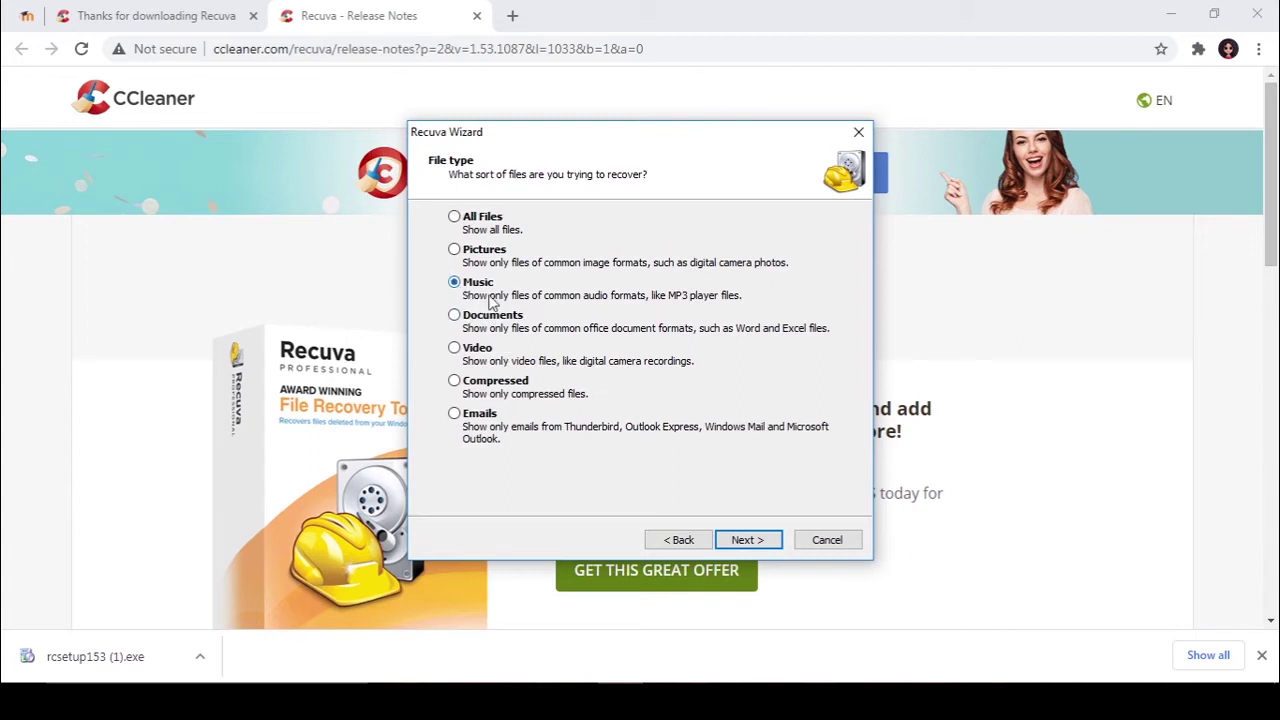
Scan for deleted music files everywhere on the computer, leaving Deep Scan off.
left_click(756, 549)
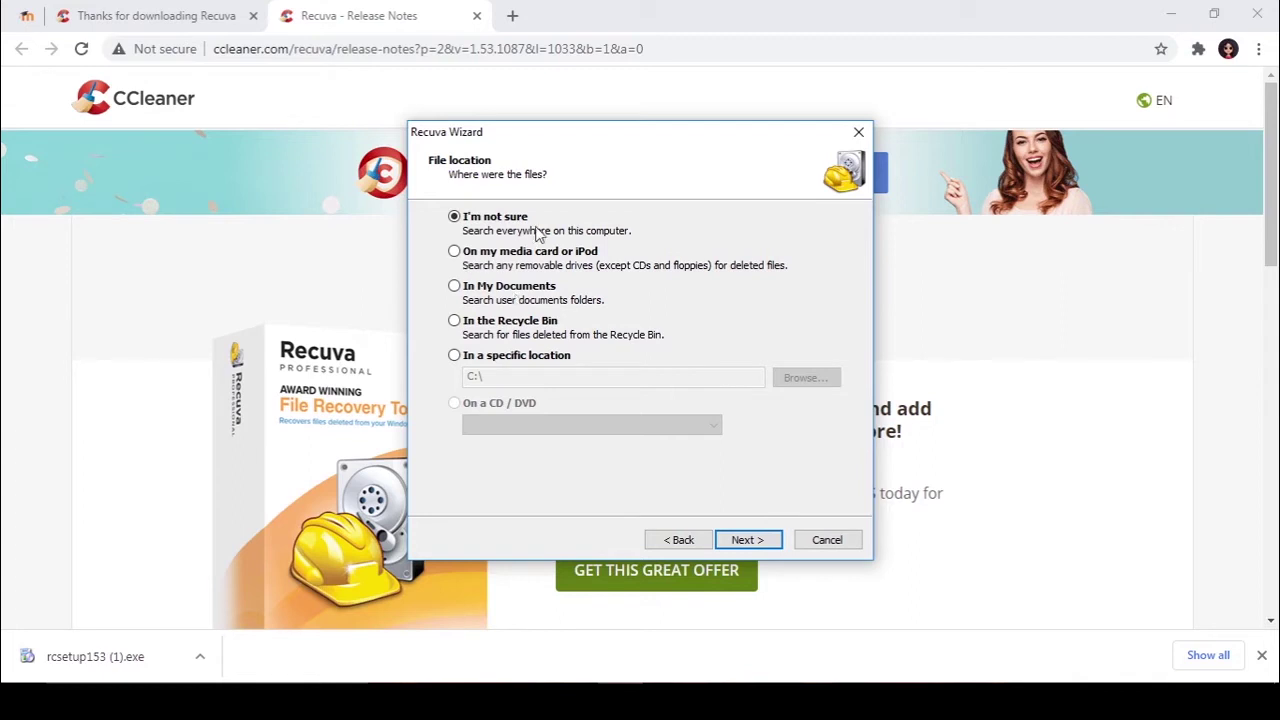
left_click(745, 549)
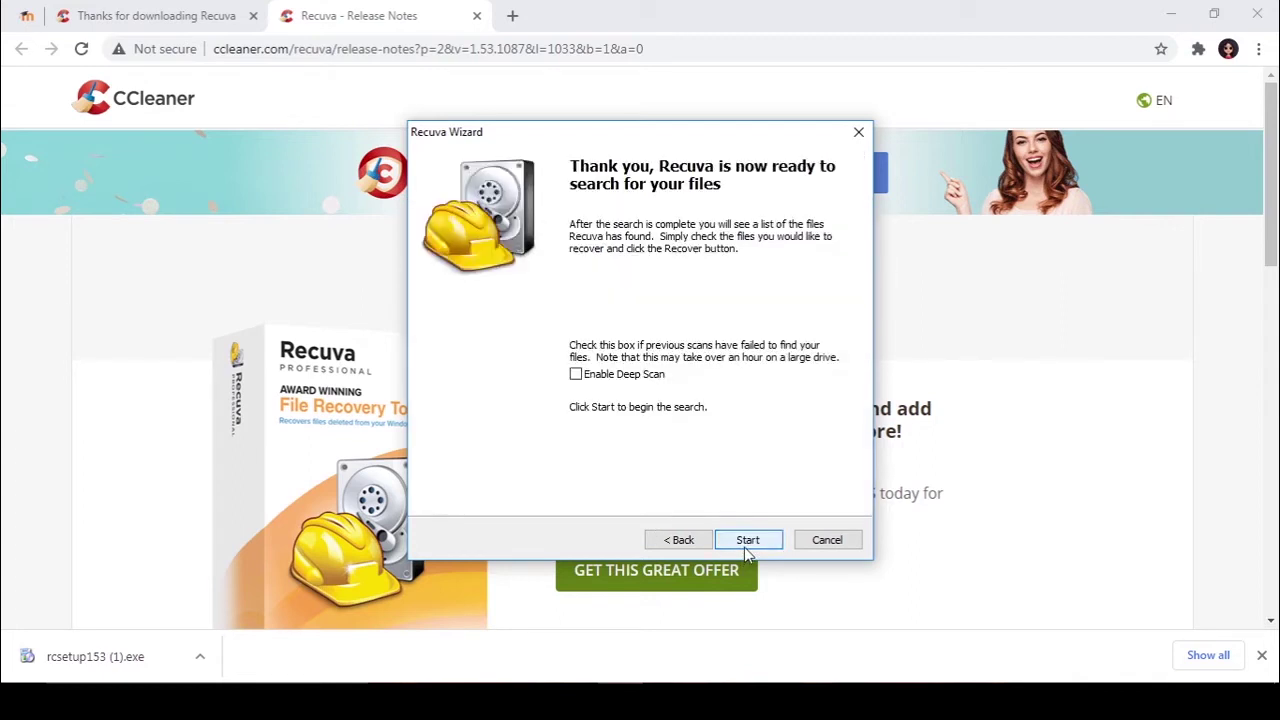
left_click(746, 545)
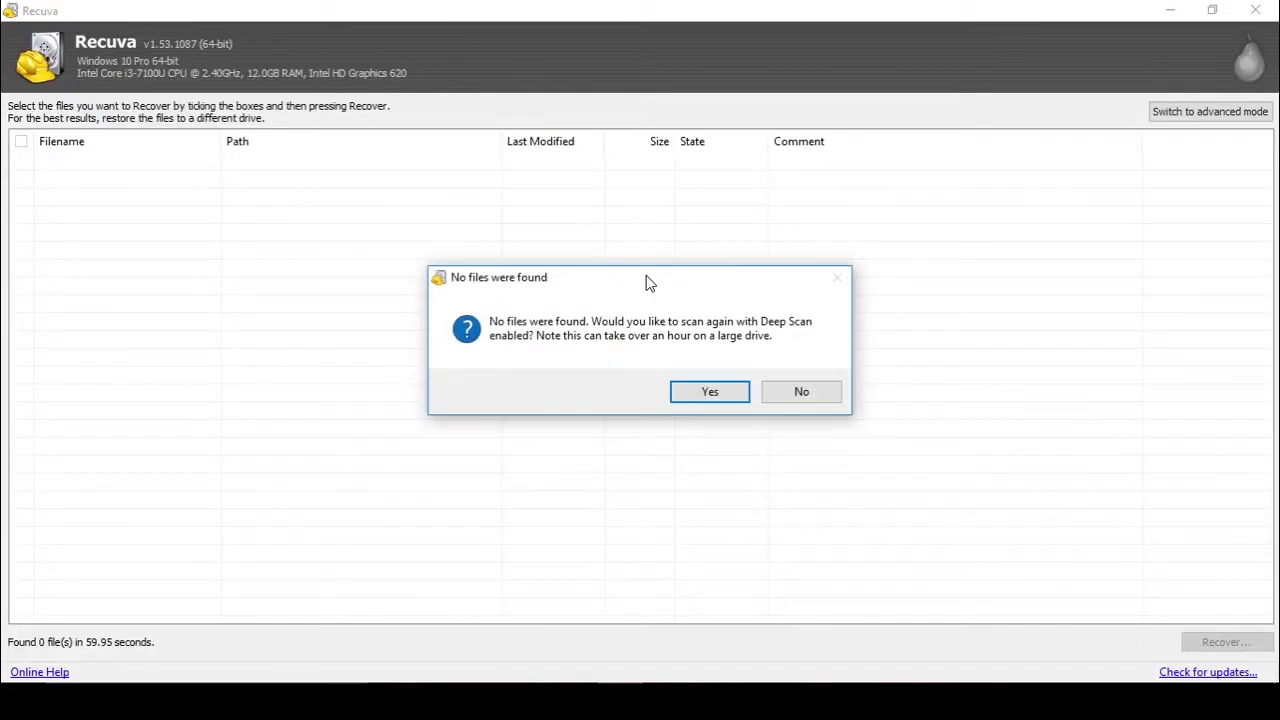
Scan again for music files with Deep Scan enabled, and stop the scan before it completes.
left_click(718, 397)
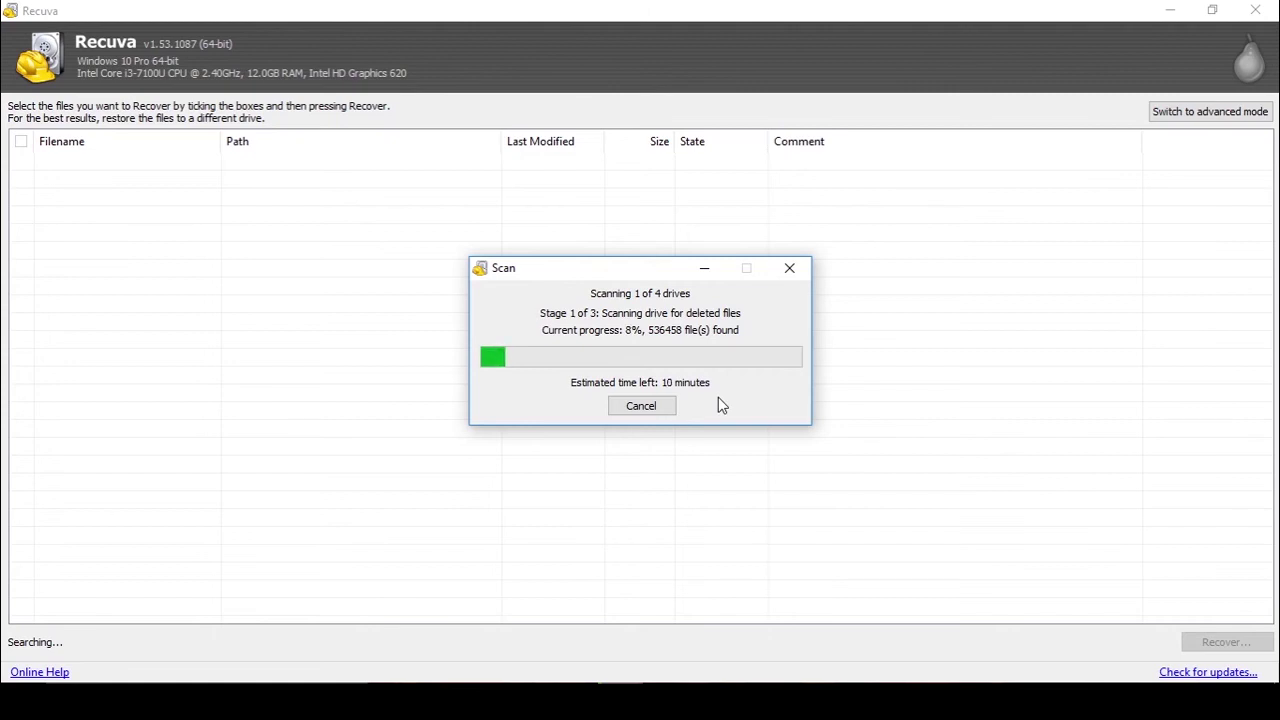
left_click(642, 410)
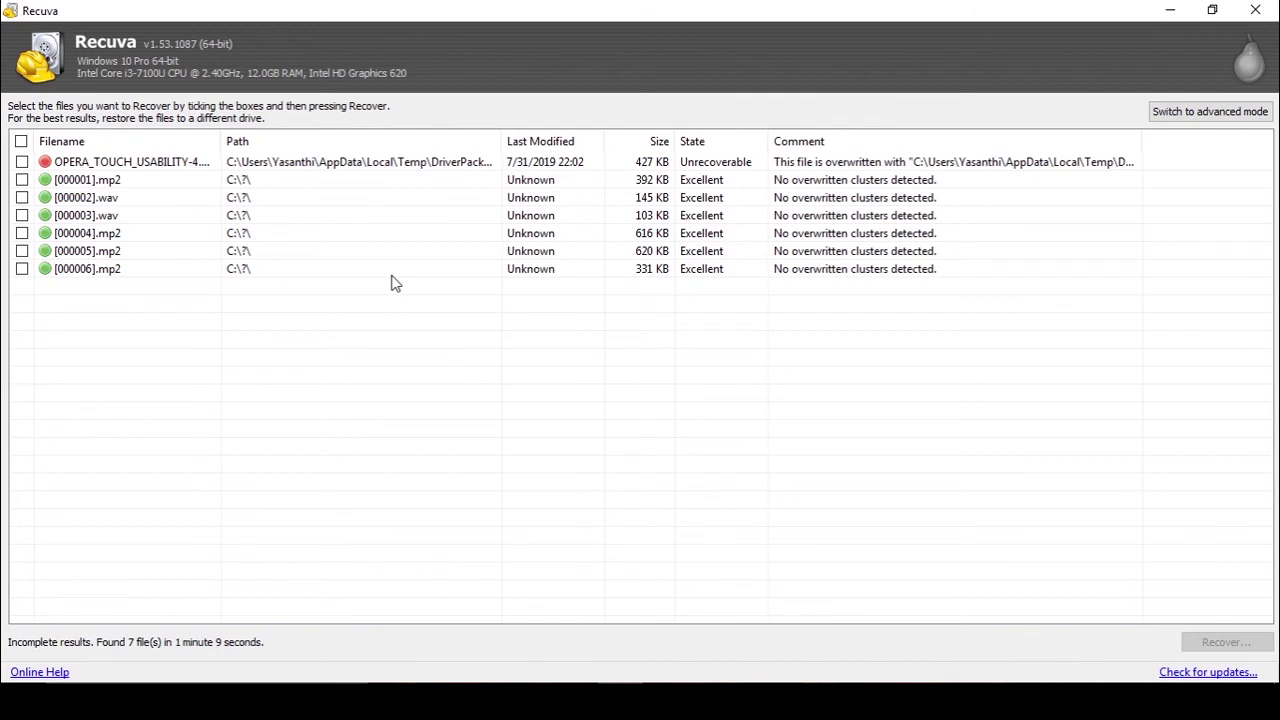
Mark the found file [000006].mp2 for recovery and start recovering it.
left_click(392, 276)
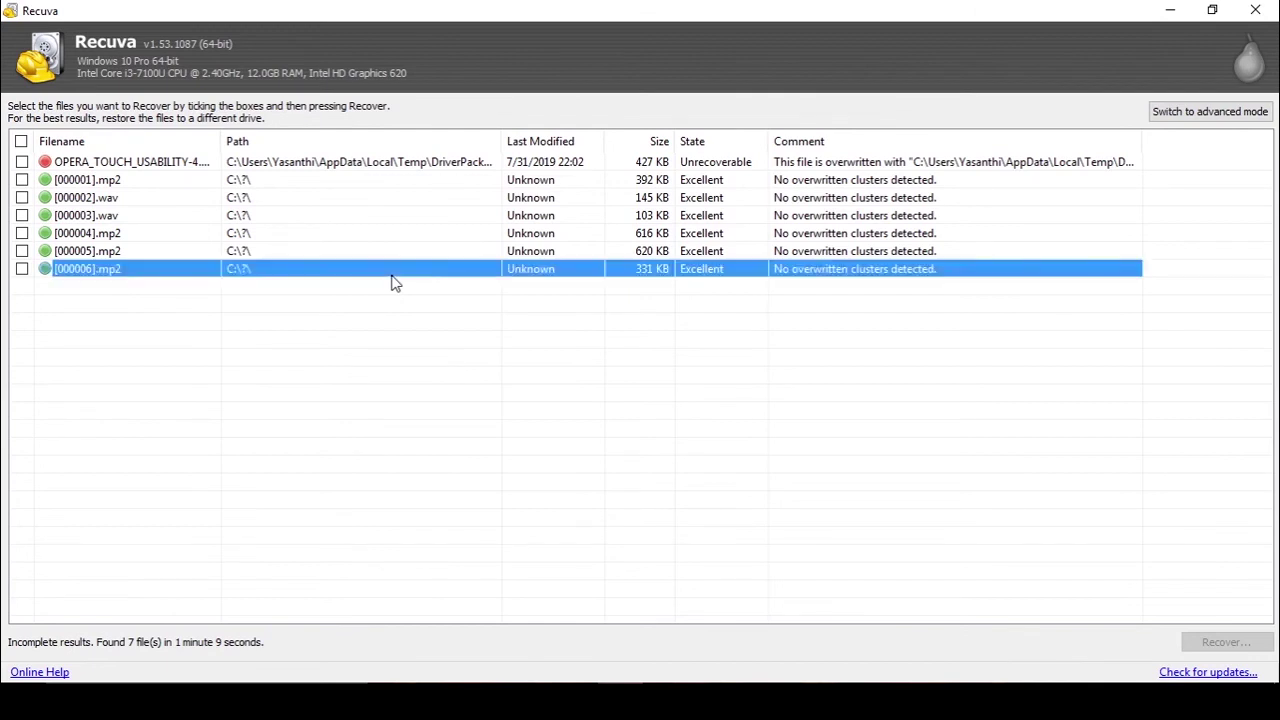
left_click(21, 270)
left_click(1229, 645)
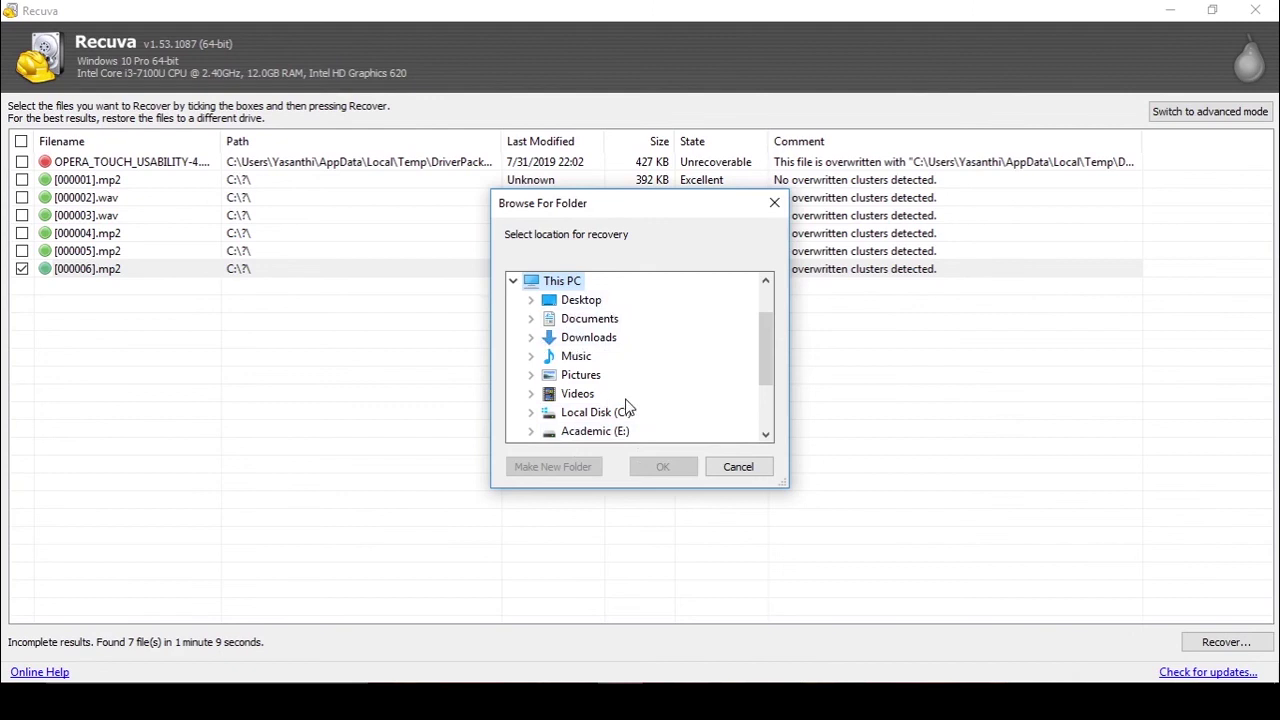
Create a new folder named recuva on the Desktop as the location for the recovery.
left_click(588, 304)
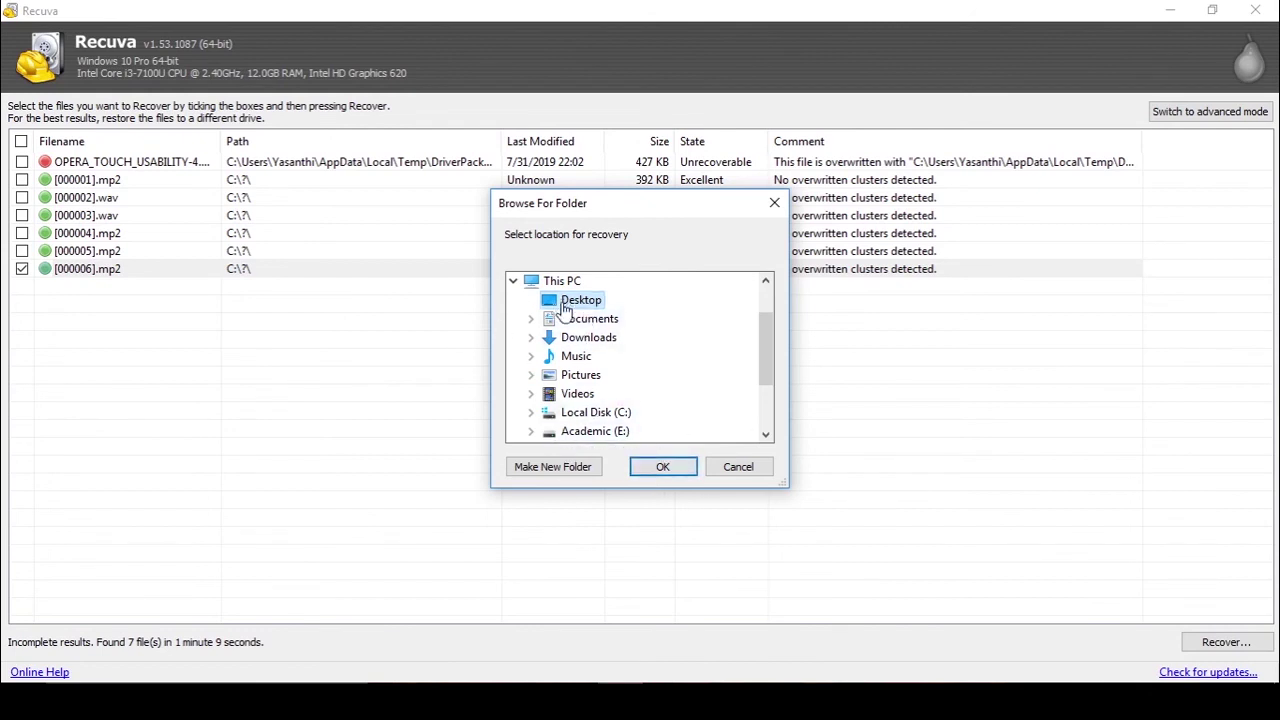
left_click(546, 467)
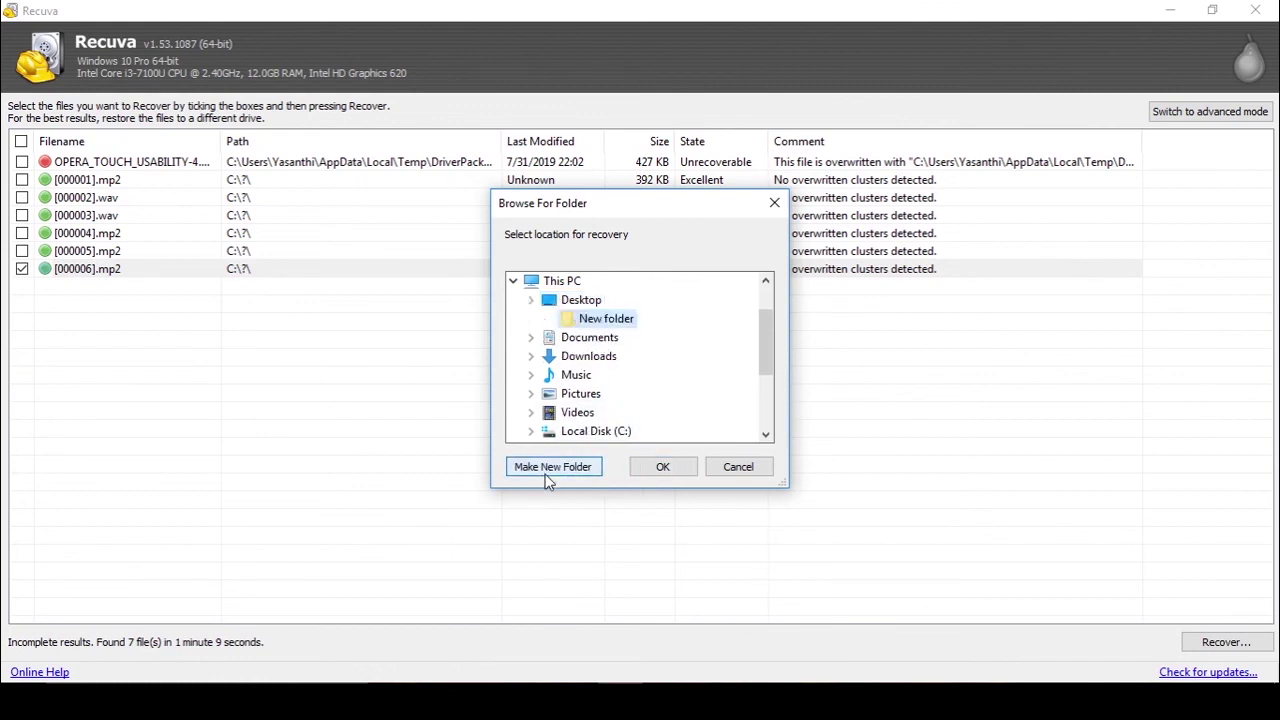
right_click(613, 316)
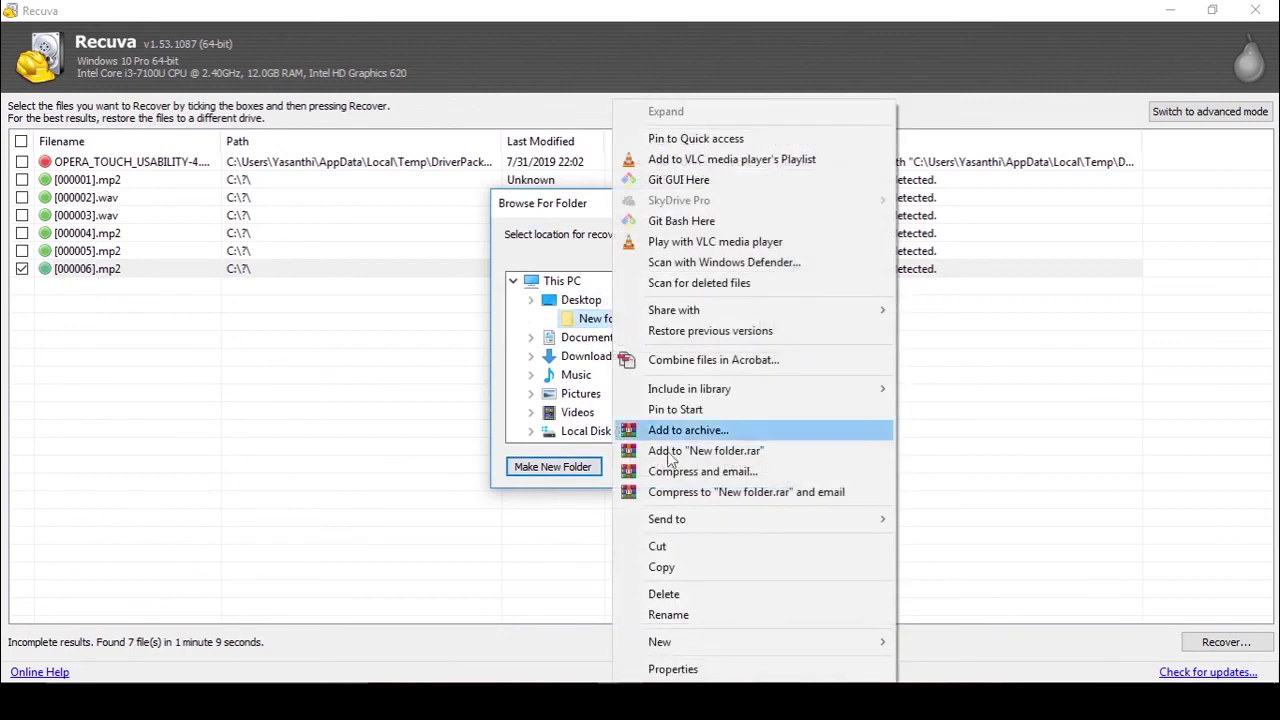
left_click(717, 612)
type("rec")
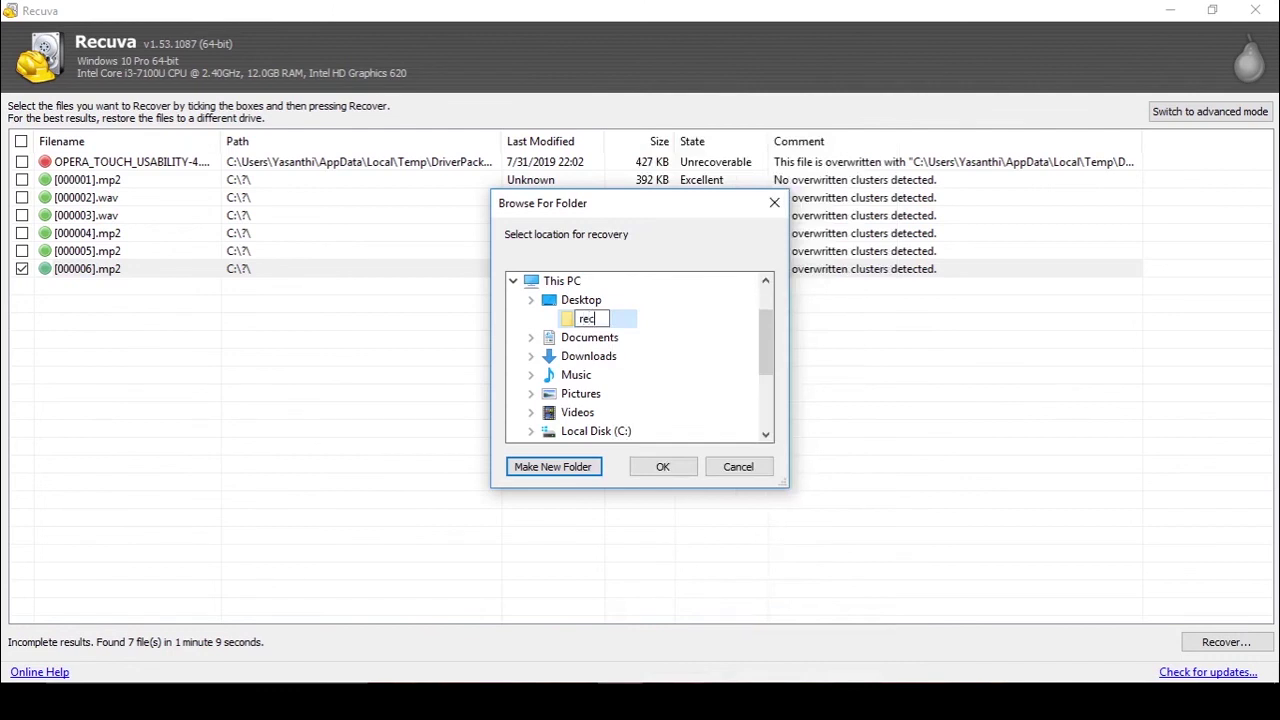
type("uva")
key("Return")
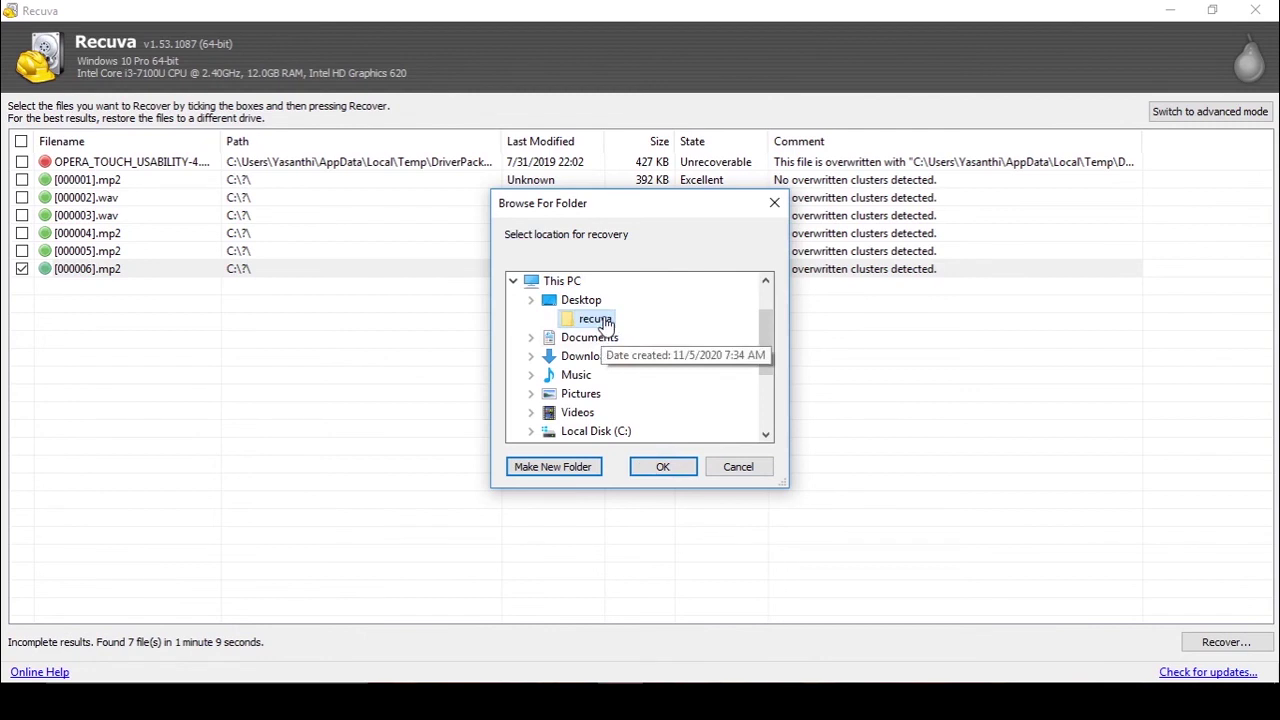
Recover the marked file into the recuva folder, accepting the restore to the same drive, and dismiss the completion summary.
left_click(651, 478)
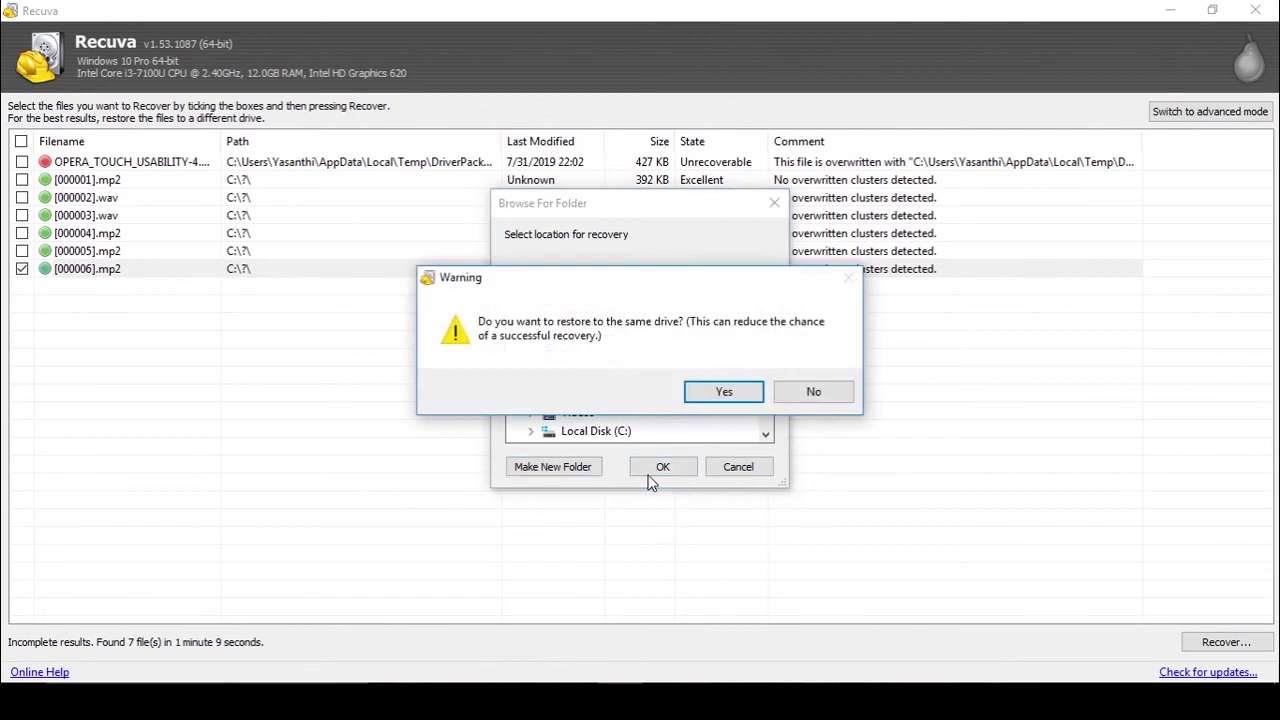
left_click(711, 397)
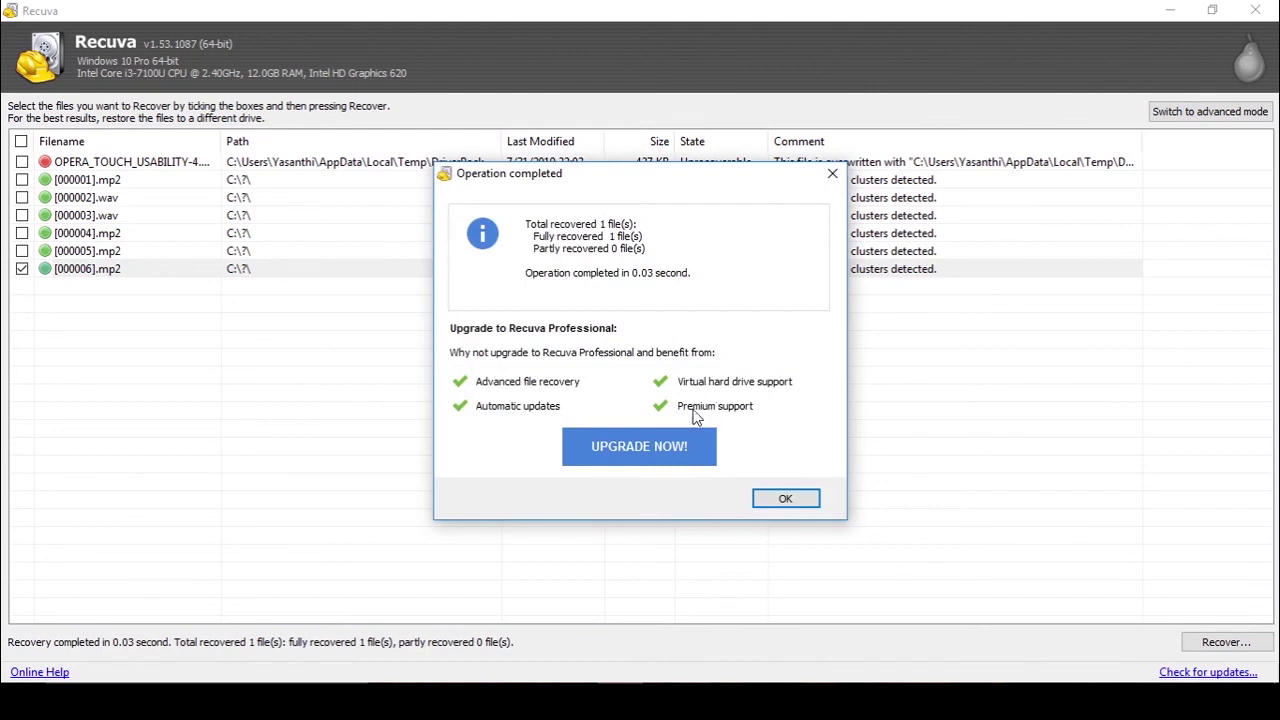
left_click(784, 498)
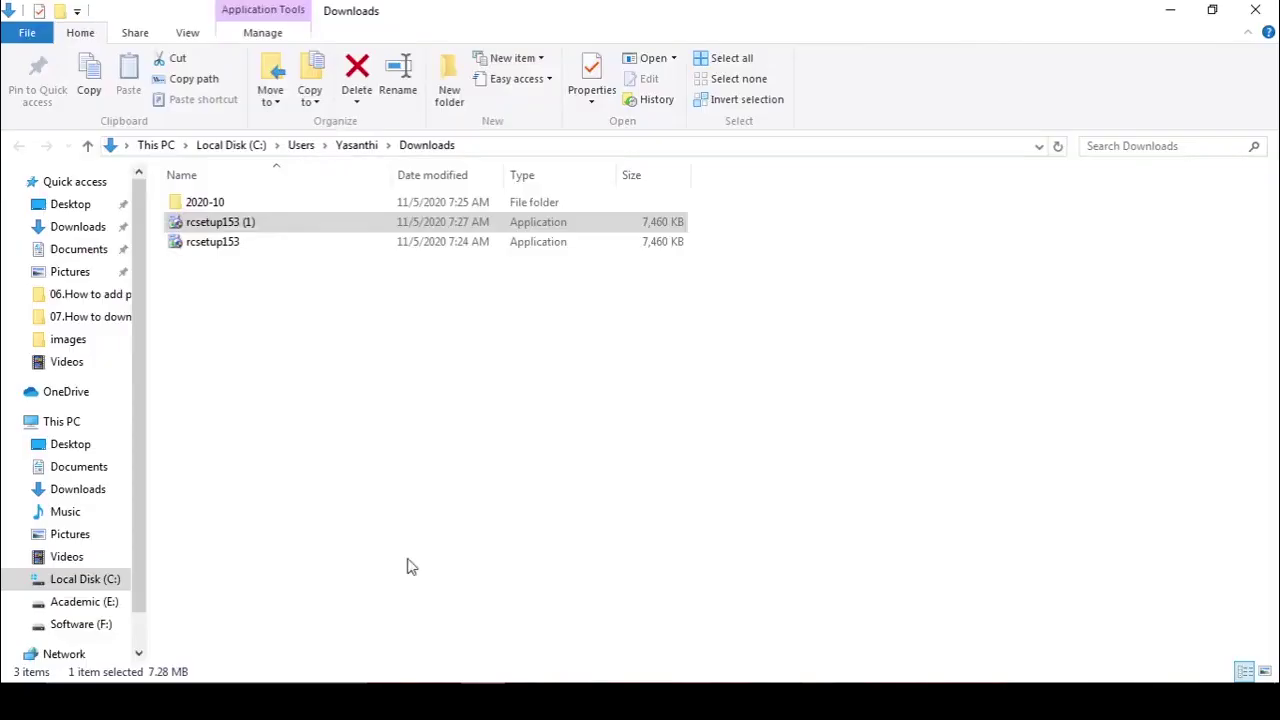
In File Explorer, open the recuva folder on the Desktop and select the recovered [000006] file to check its name.
left_click(66, 205)
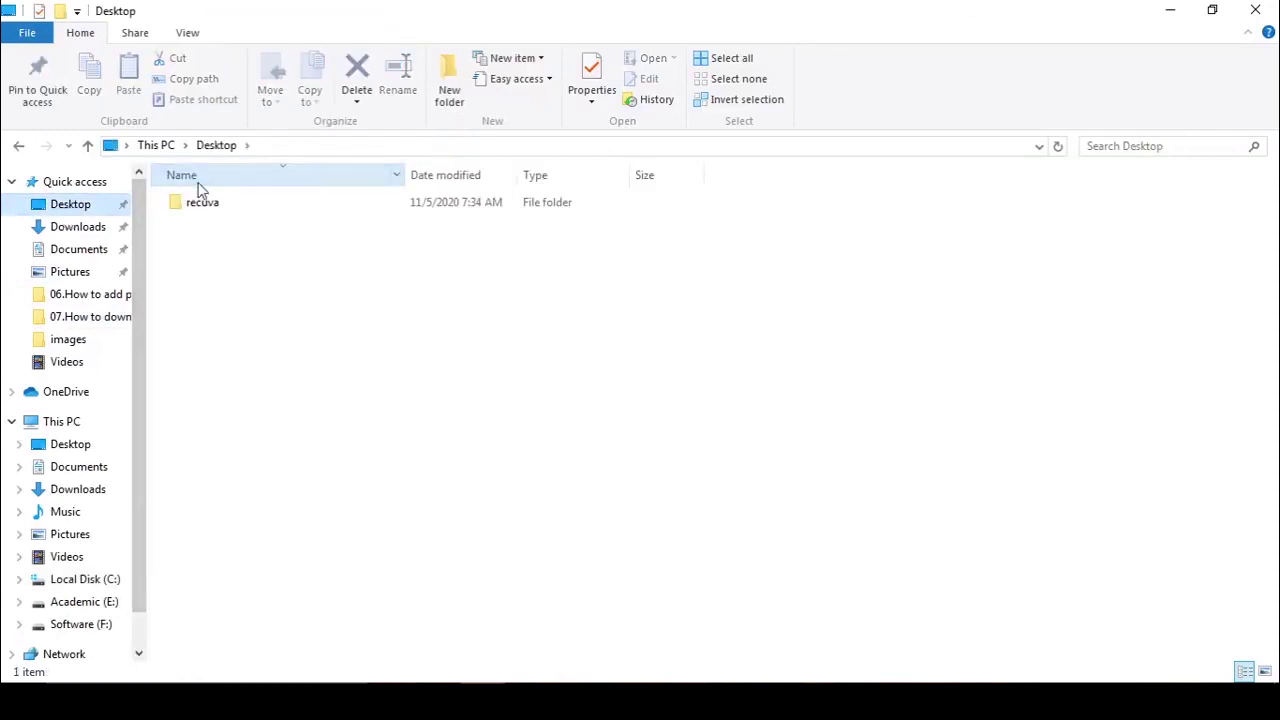
double_click(199, 206)
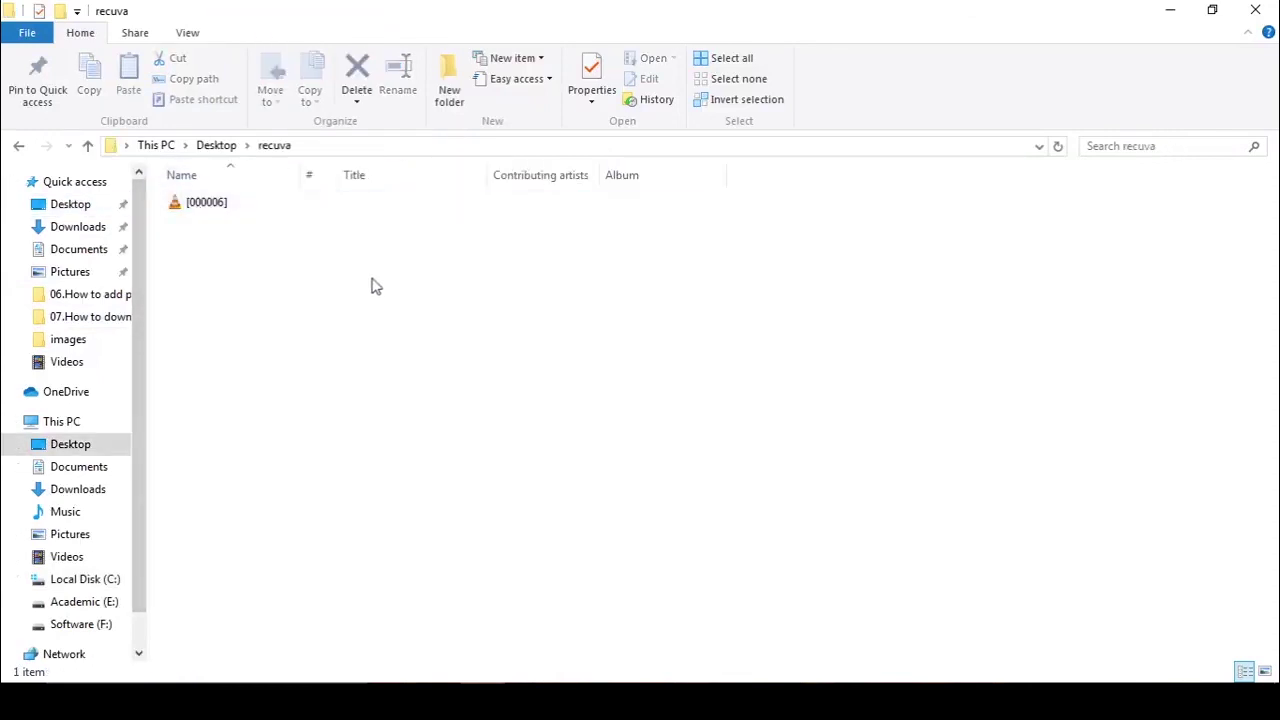
left_click(262, 212)
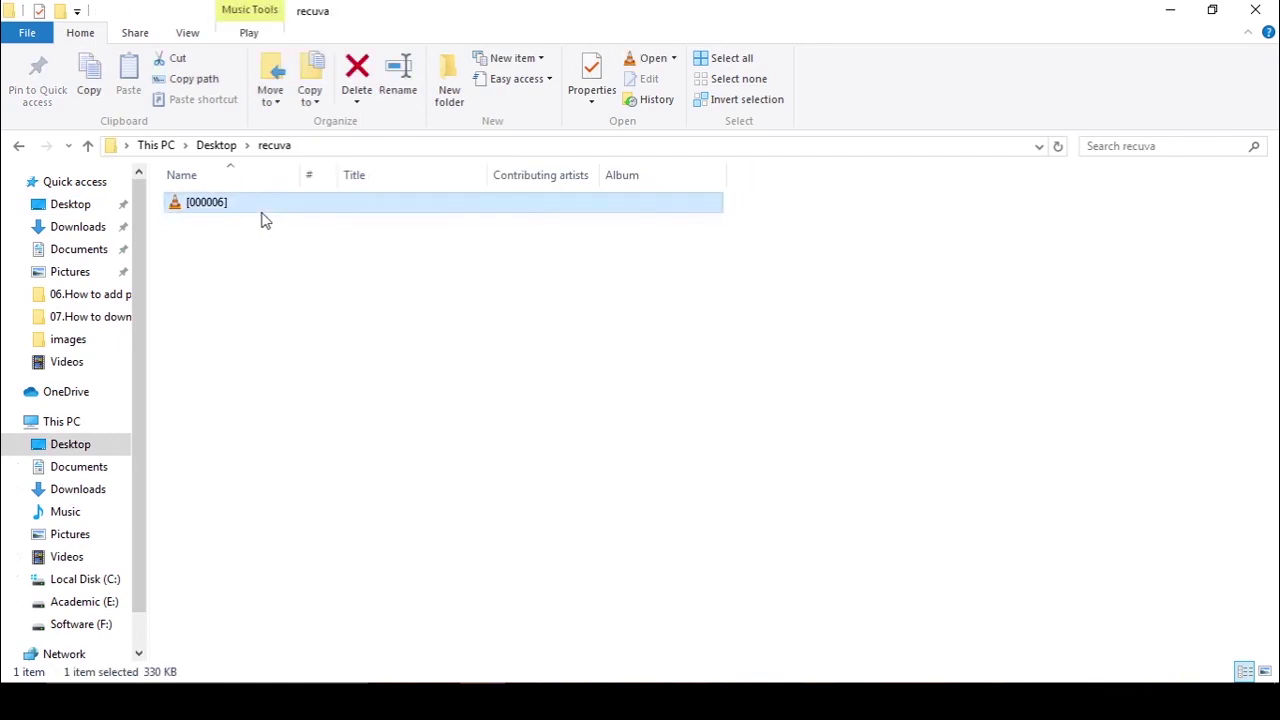
key("F2")
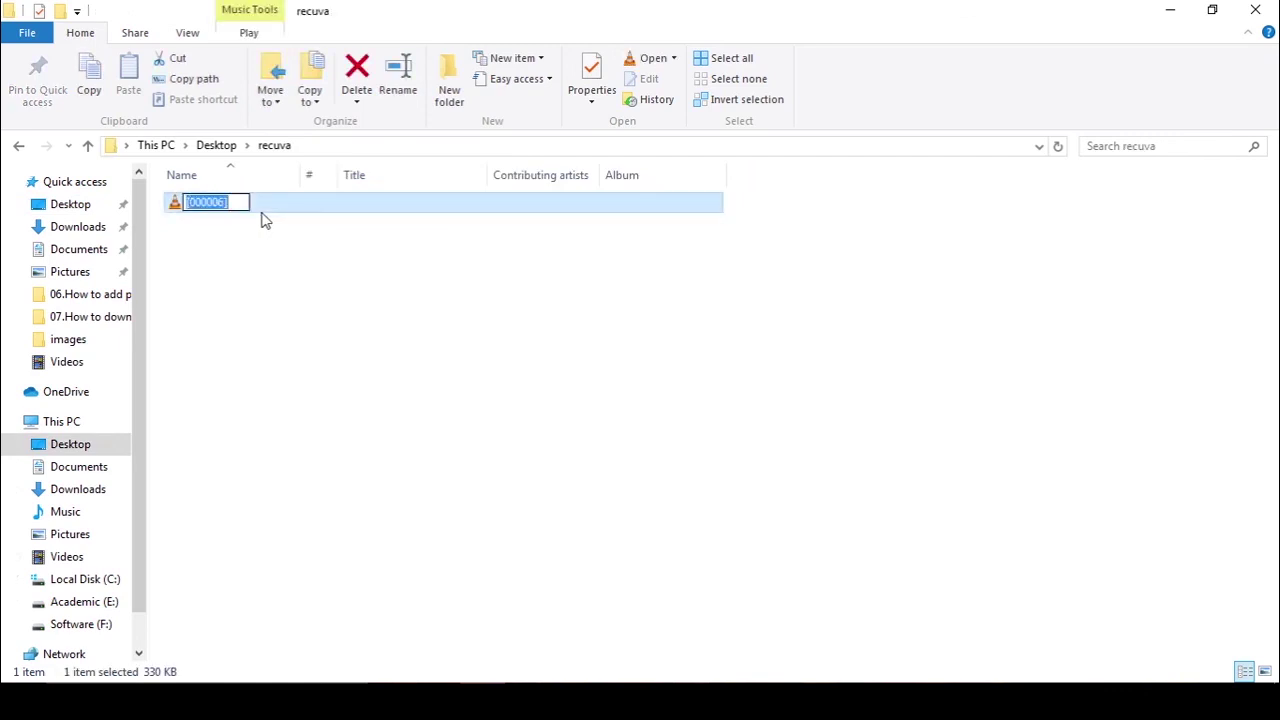
key("Return")
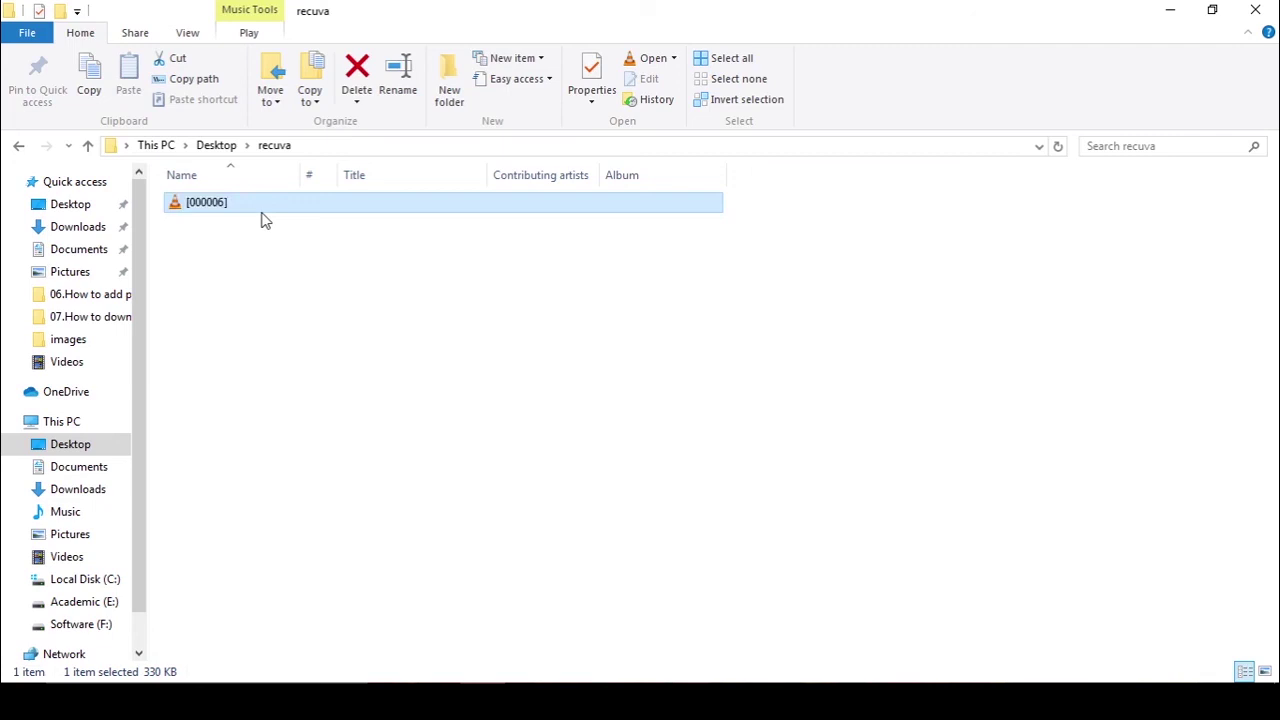